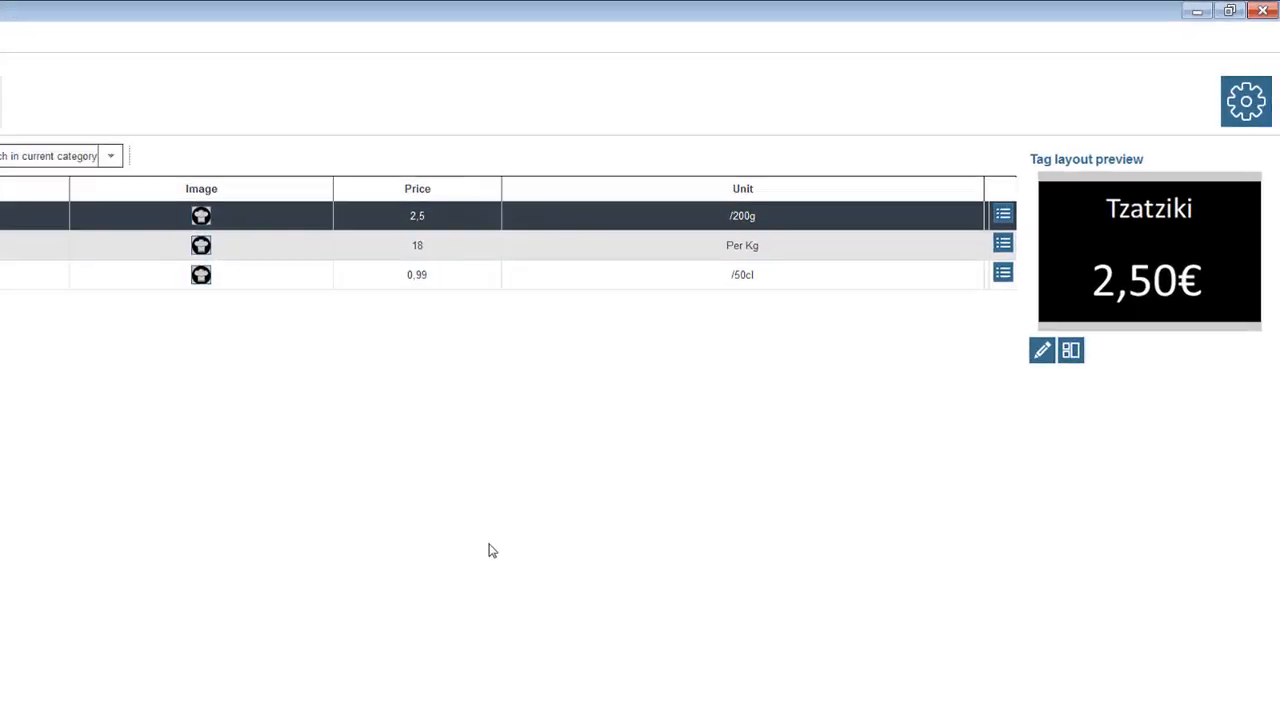
# From Settings, open the Print Layout tag design in the Design + Database editor
pyautogui.click(1214, 134)
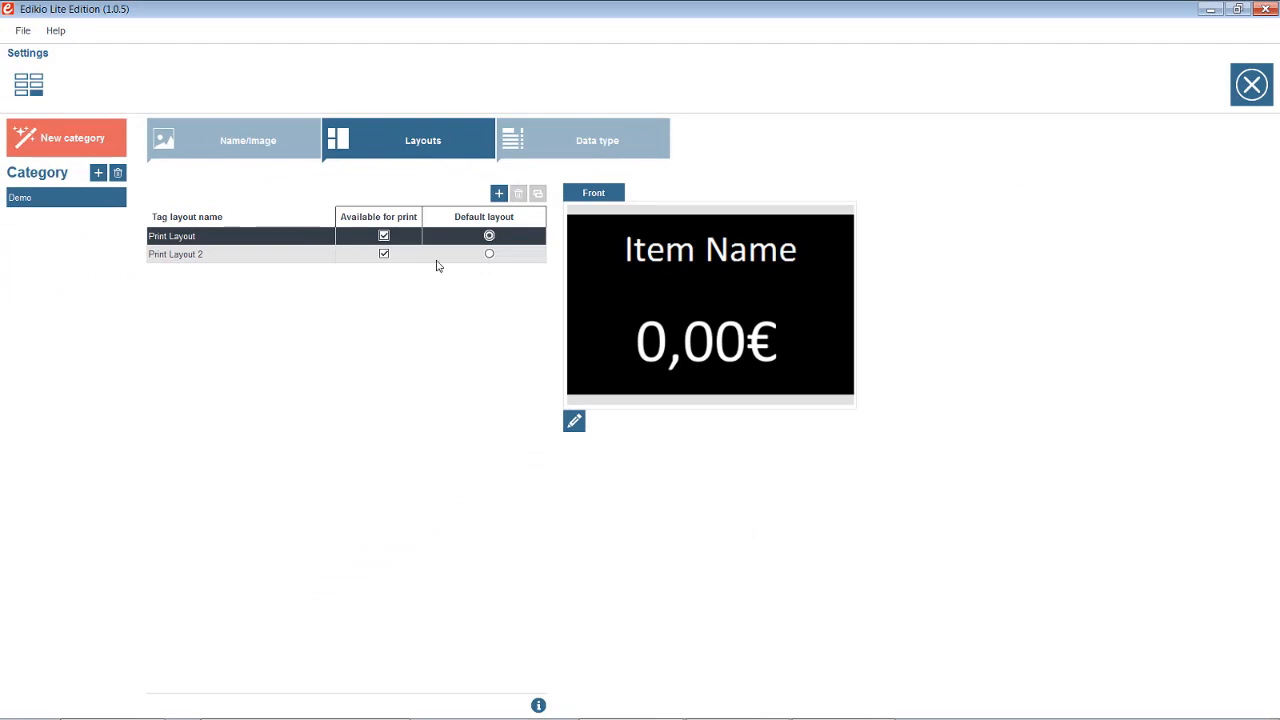
pyautogui.click(574, 421)
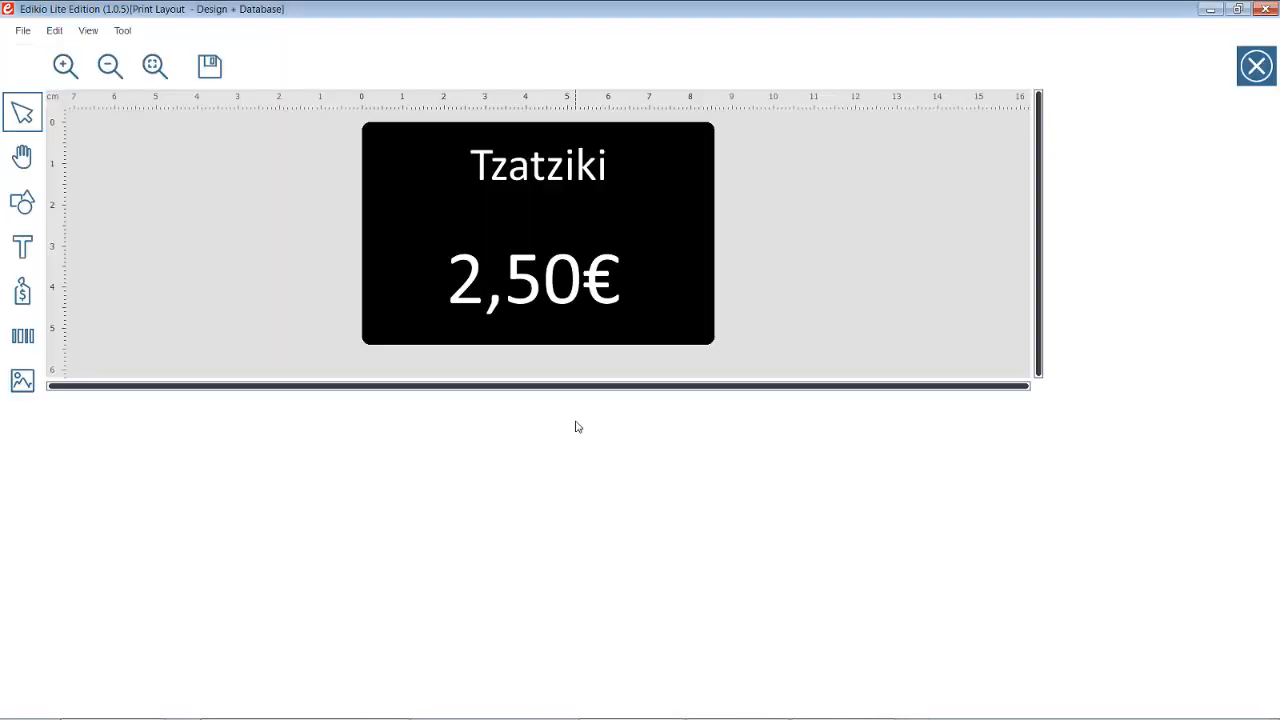
# Select the label's price field and keep Euro as its currency (99,99€ preview)
pyautogui.click(520, 296)
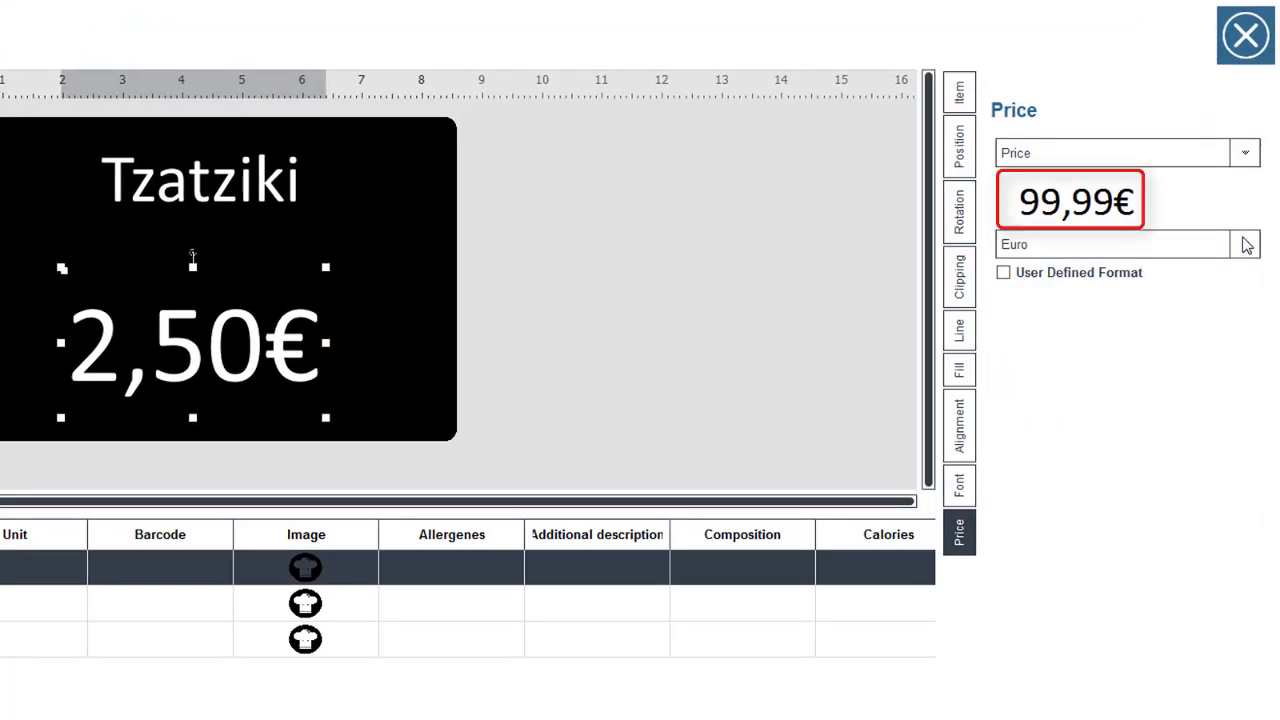
pyautogui.click(1246, 245)
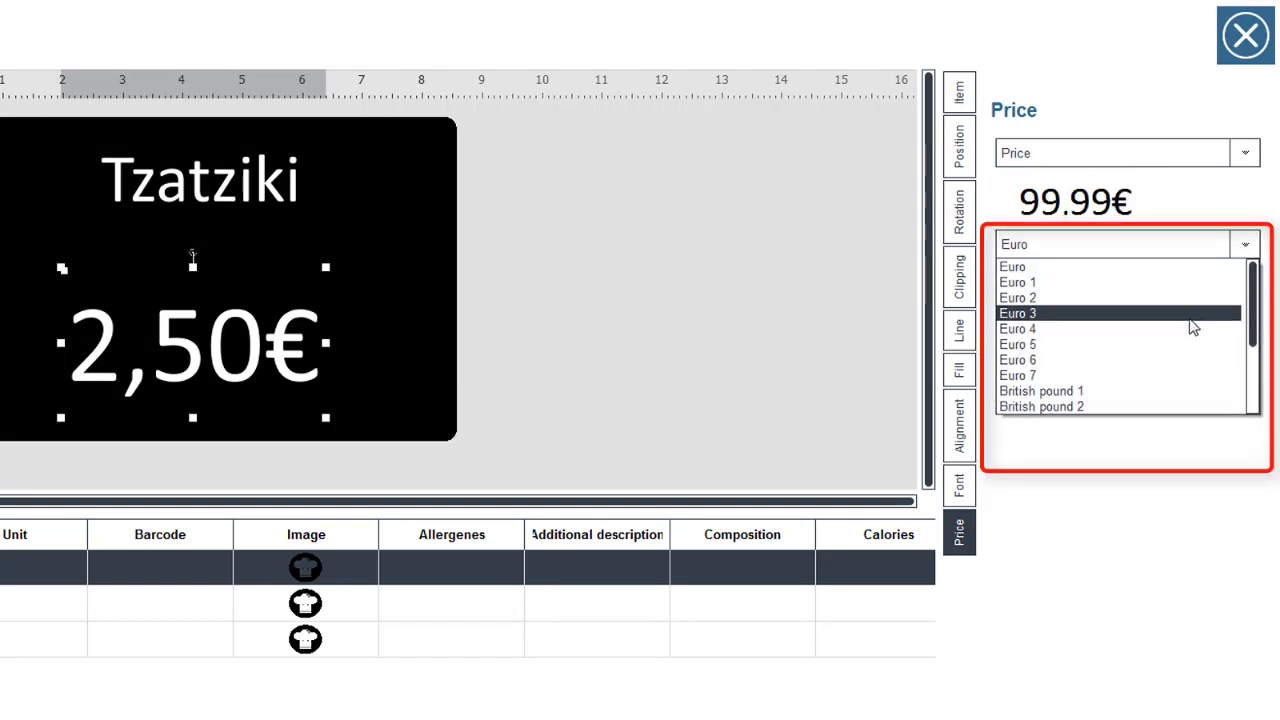
pyautogui.scroll(-1, 1190, 320)
pyautogui.scroll(-1, 1180, 368)
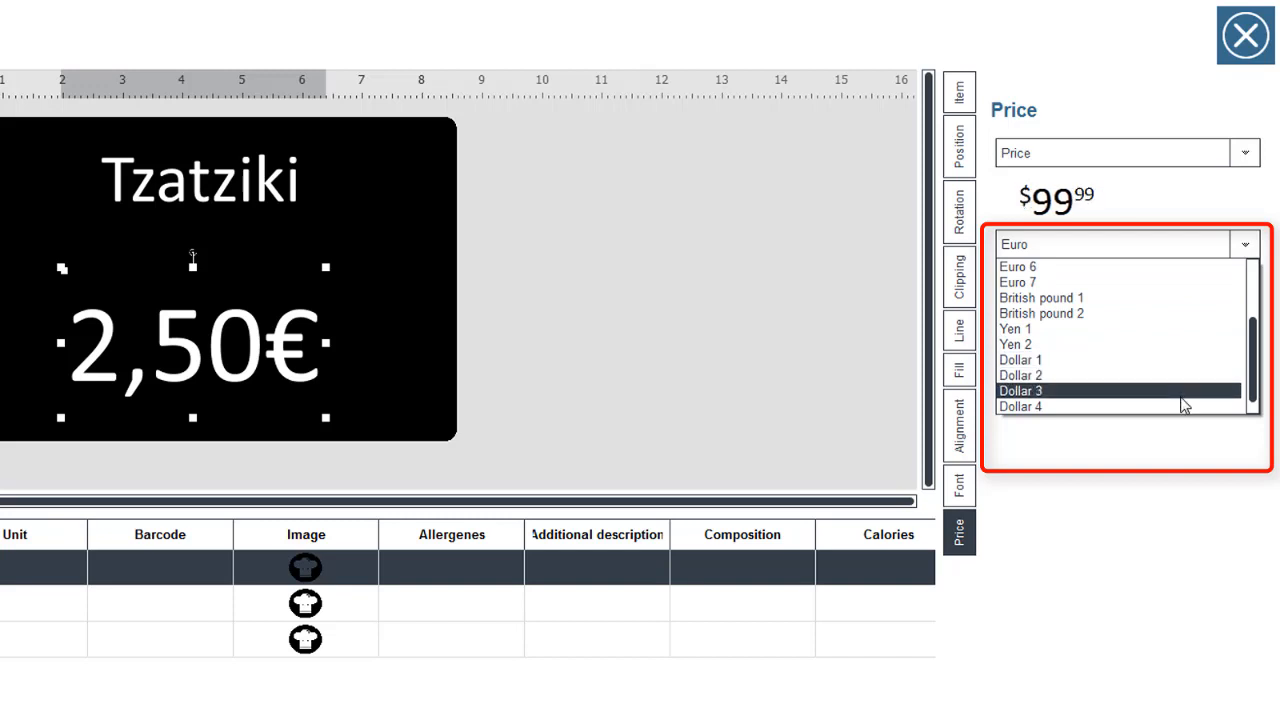
pyautogui.scroll(2, 1168, 395)
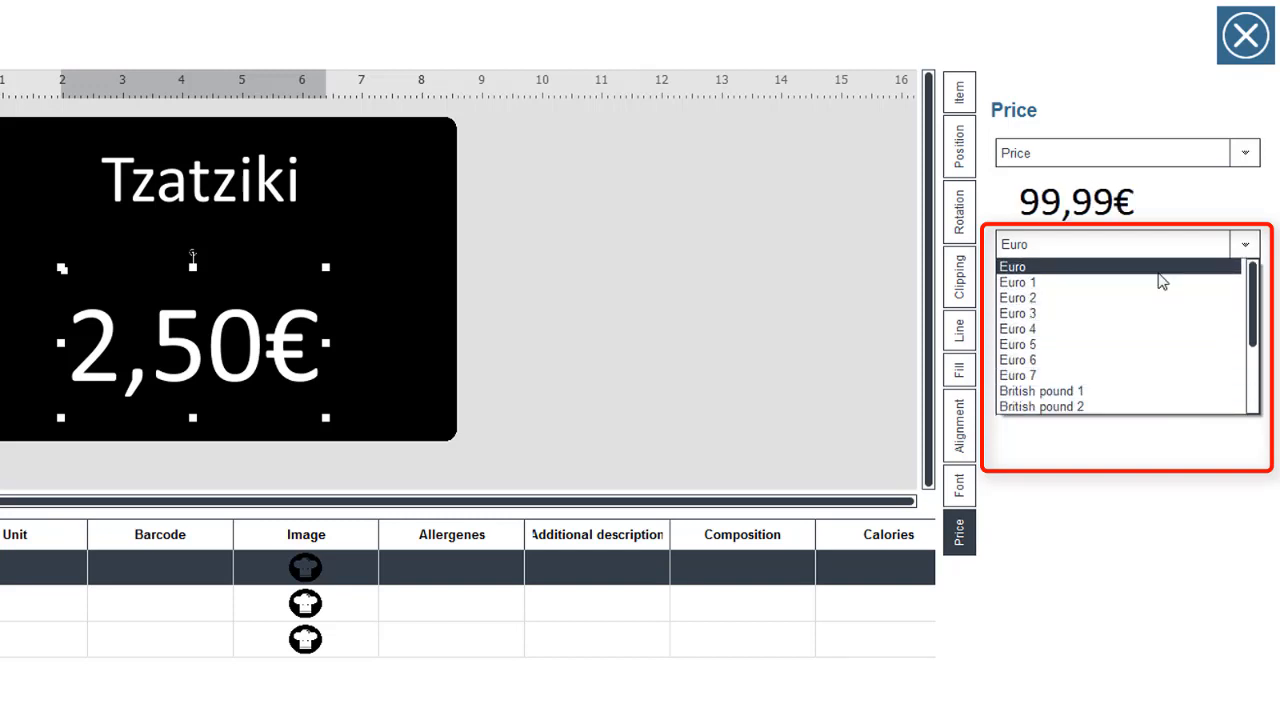
pyautogui.click(1159, 276)
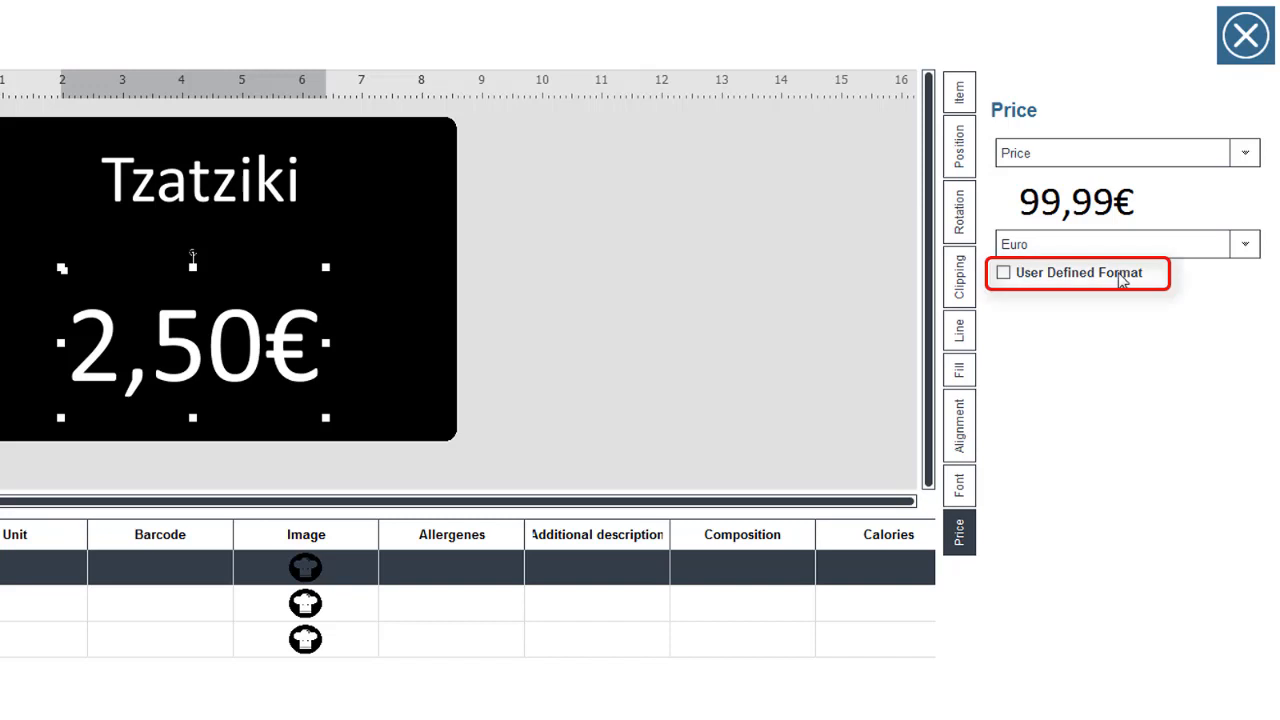
# Enable User Defined Format, then preview the Paella, Water and Tzatziki prices on the tag
pyautogui.click(1122, 280)
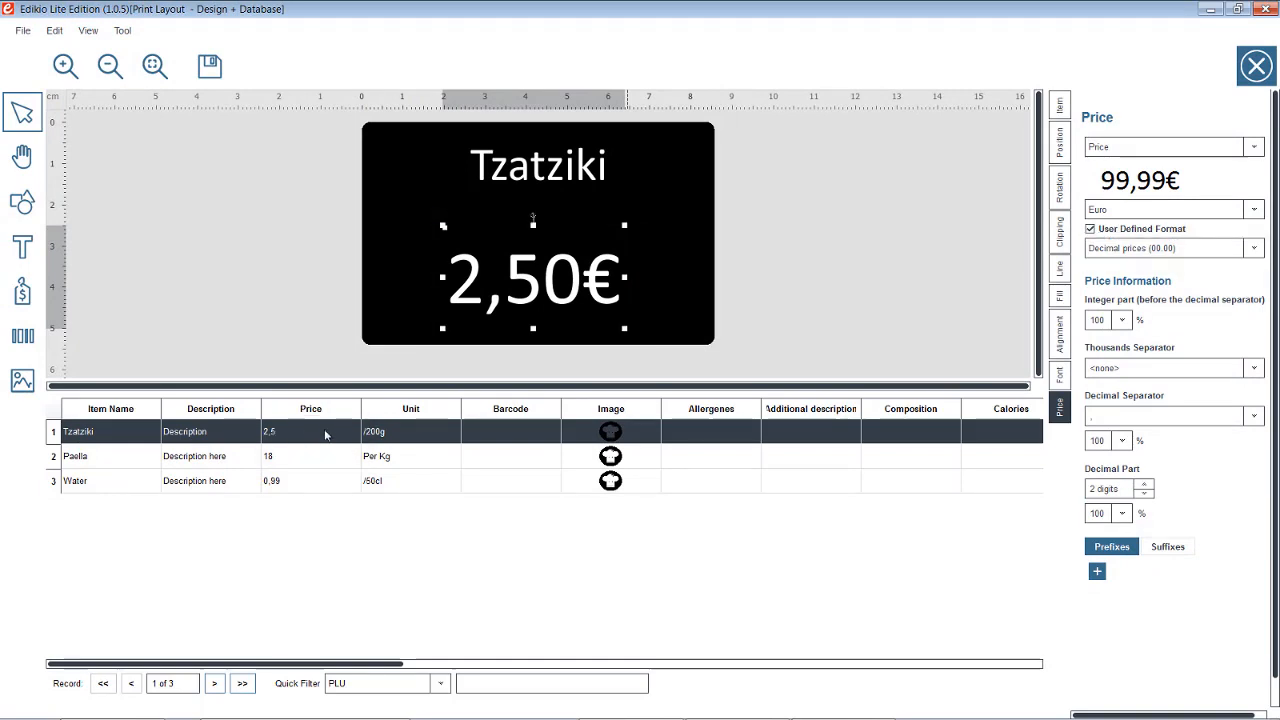
pyautogui.click(328, 456)
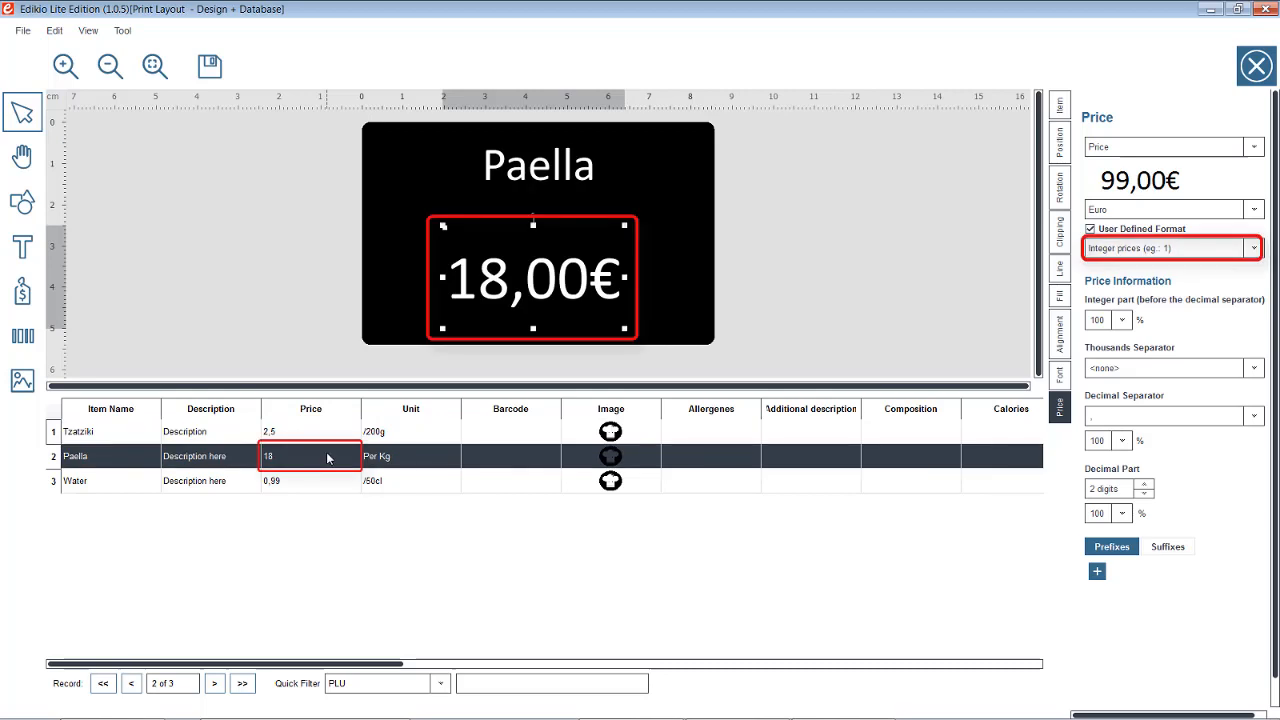
pyautogui.click(322, 481)
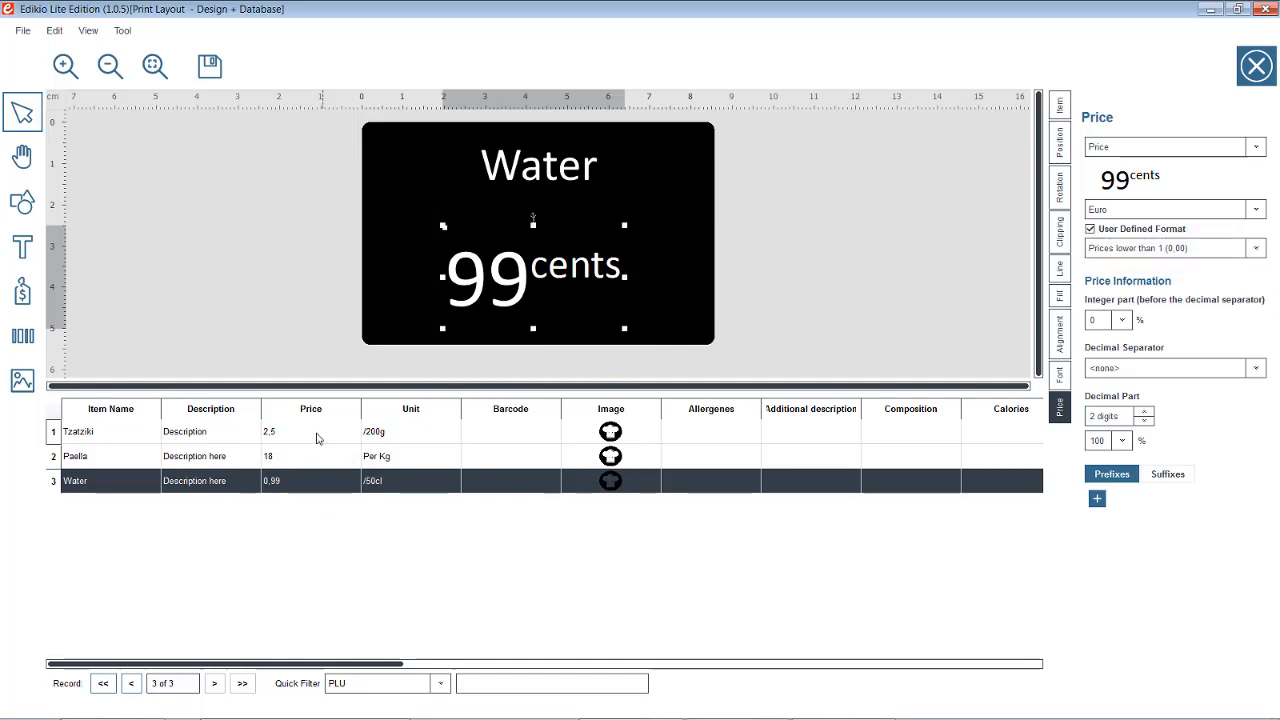
pyautogui.click(316, 438)
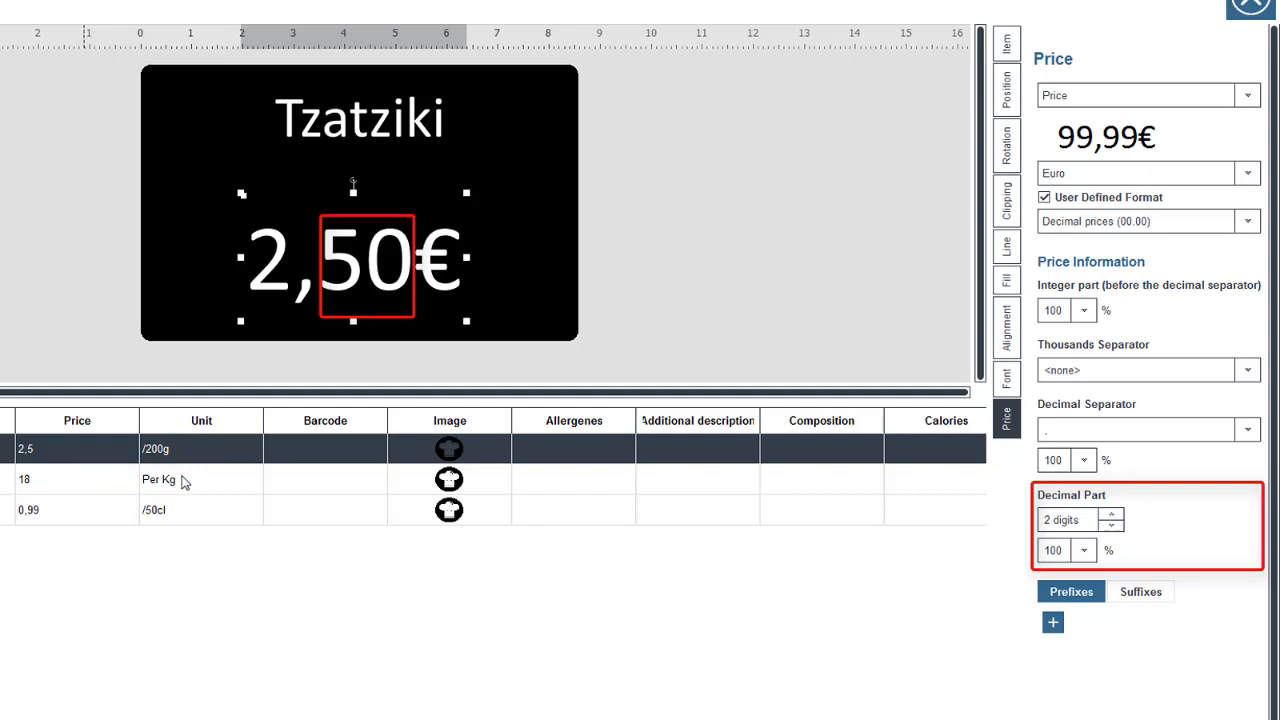
# Show the price Suffixes settings and select the fixed-text € suffix field
pyautogui.click(1130, 596)
pyautogui.click(1075, 597)
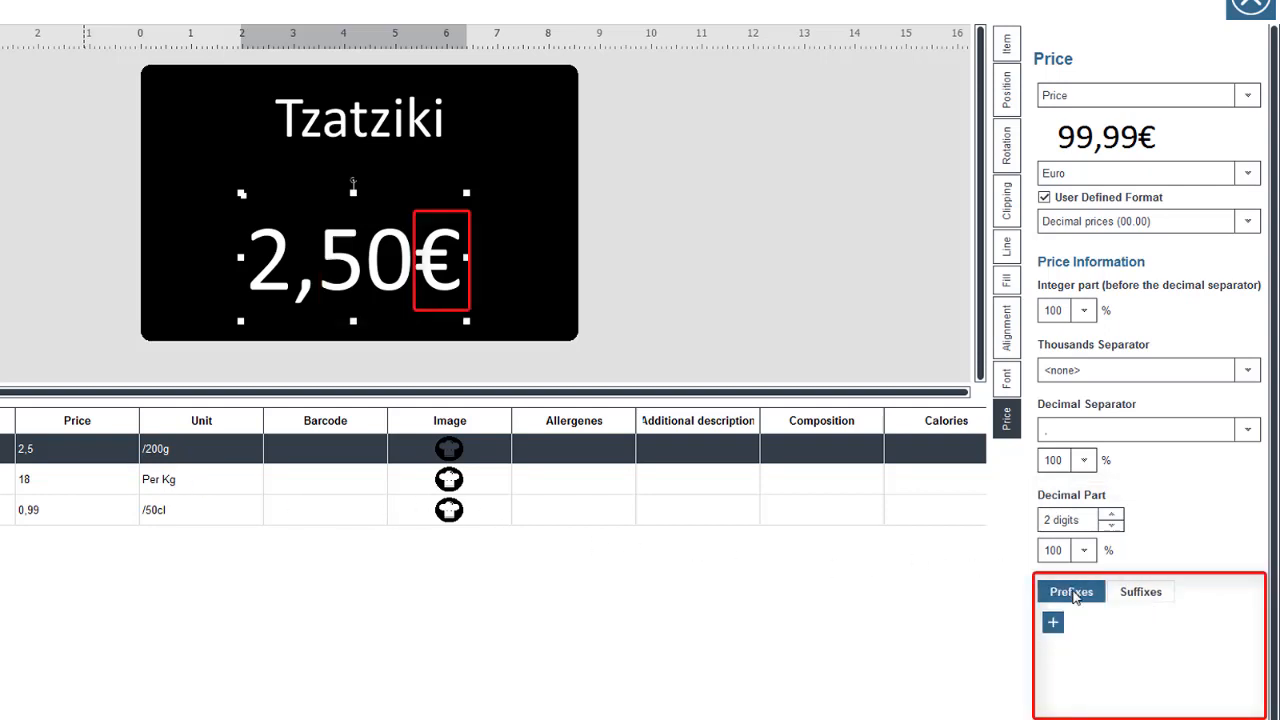
pyautogui.click(1124, 596)
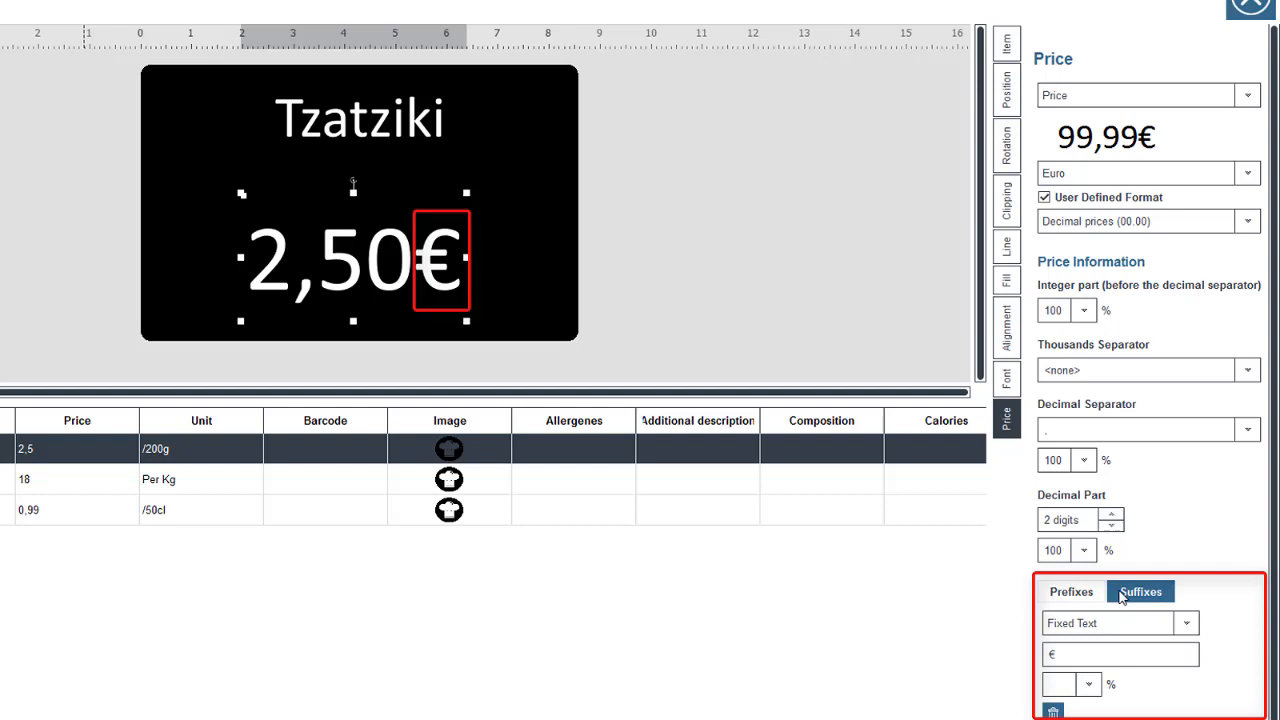
pyautogui.click(1072, 655)
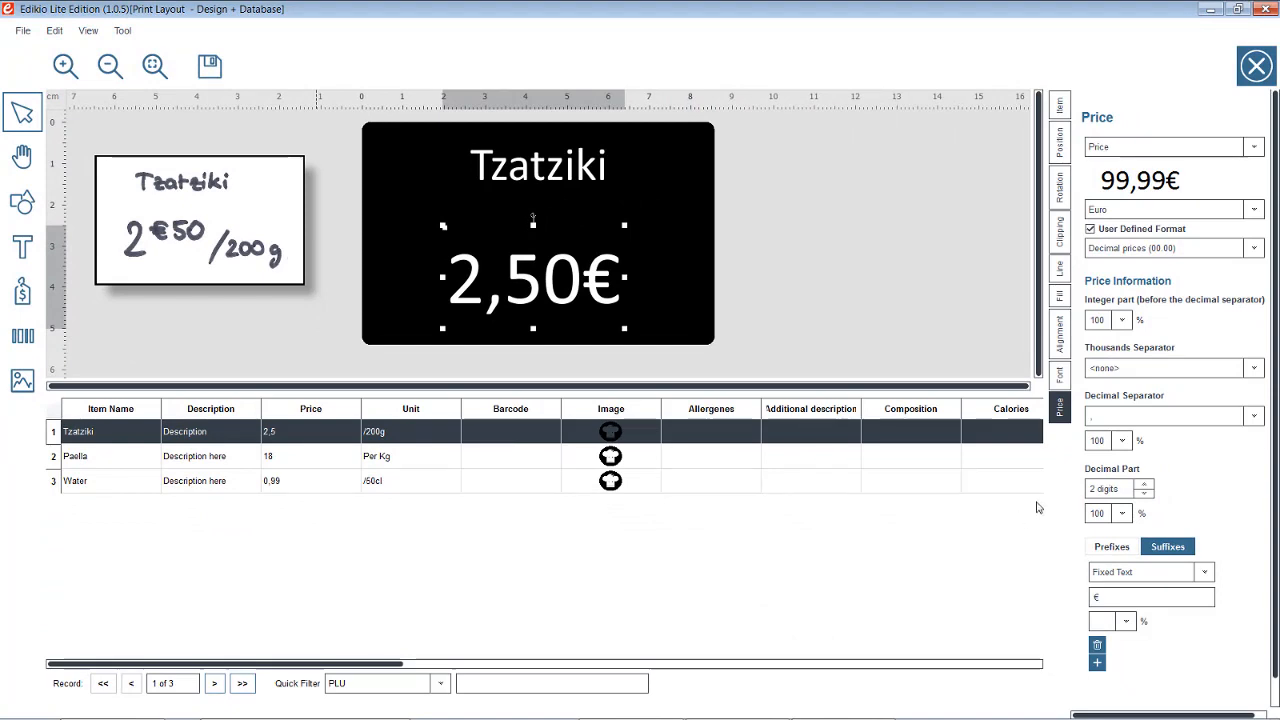
# Keep the integer part at 100% and replace the comma decimal separator with €
pyautogui.click(1121, 320)
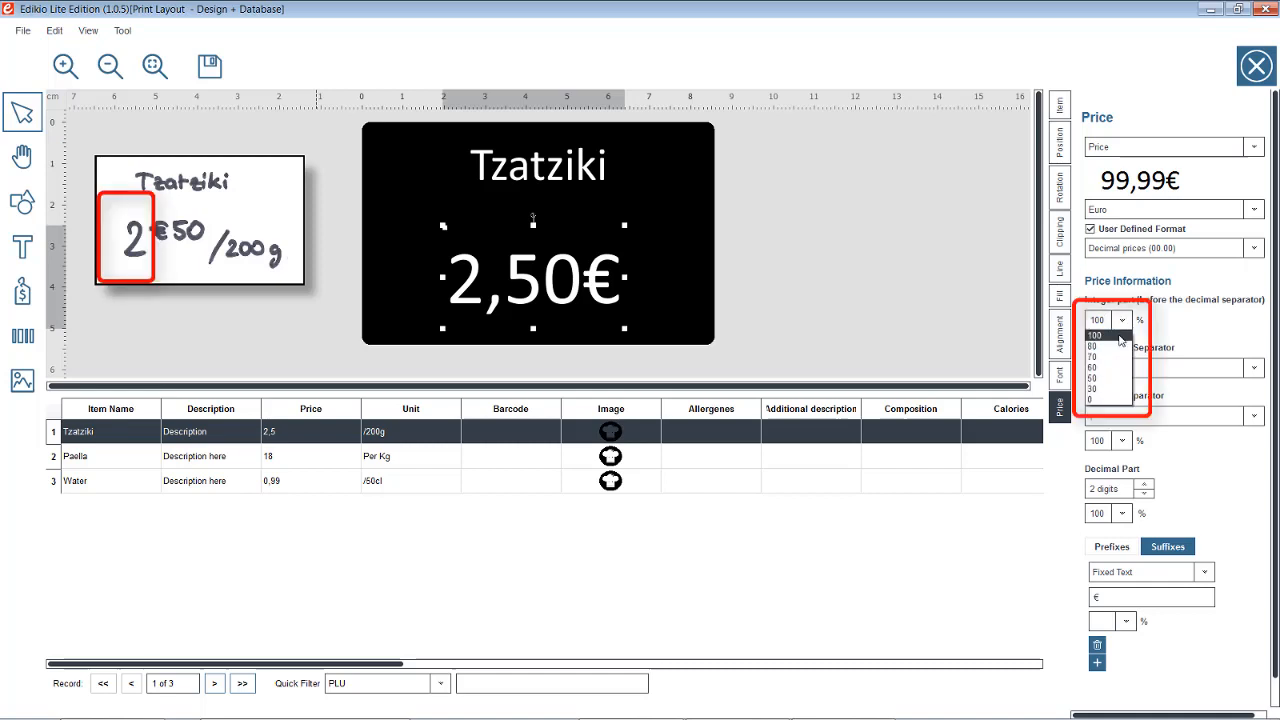
pyautogui.click(1121, 340)
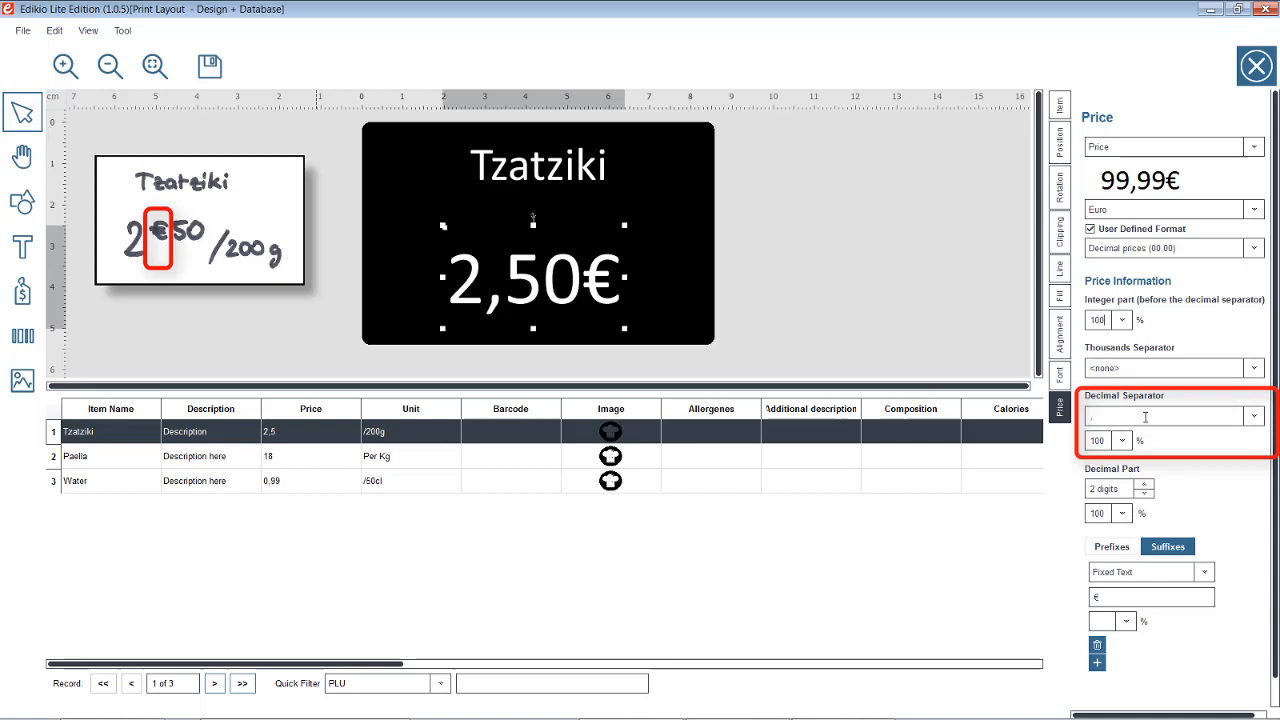
pyautogui.moveTo(1117, 418); pyautogui.dragTo(1049, 425)
pyautogui.click(1254, 416)
pyautogui.click(1254, 416)
pyautogui.write('€')
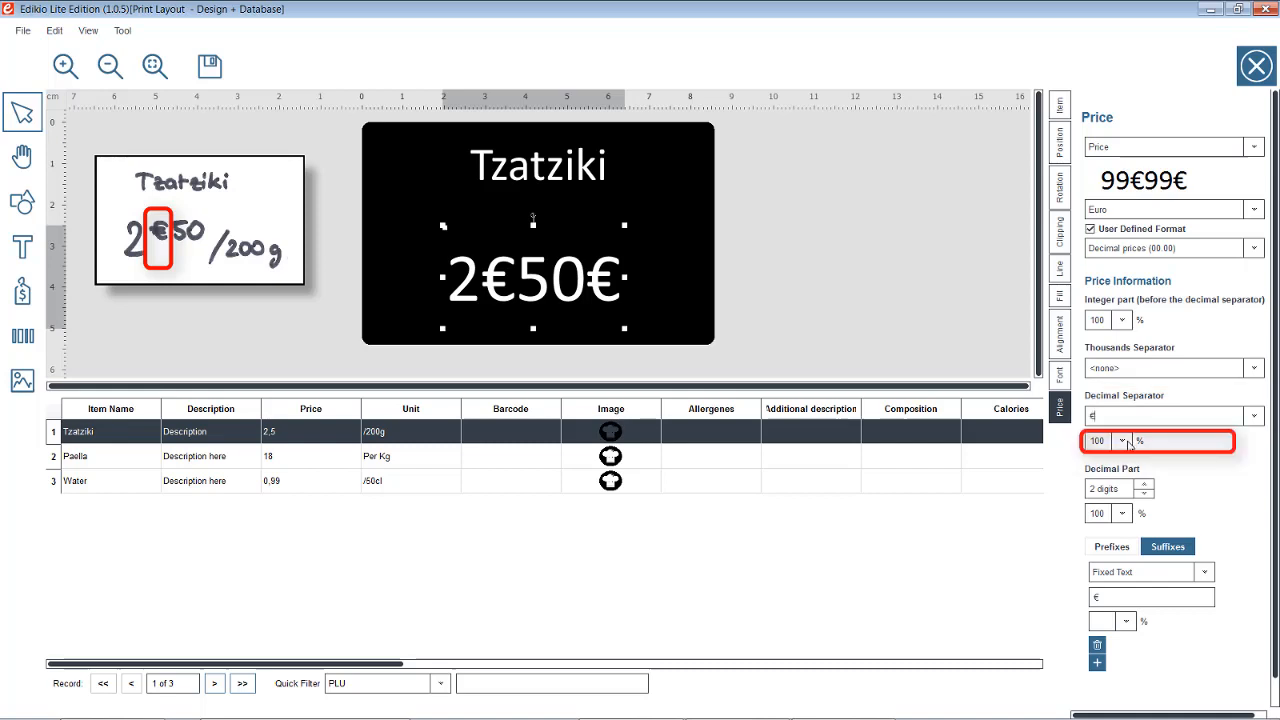
# Size the € separator at 70% aligned on top and the decimal part at 70%
pyautogui.click(1128, 443)
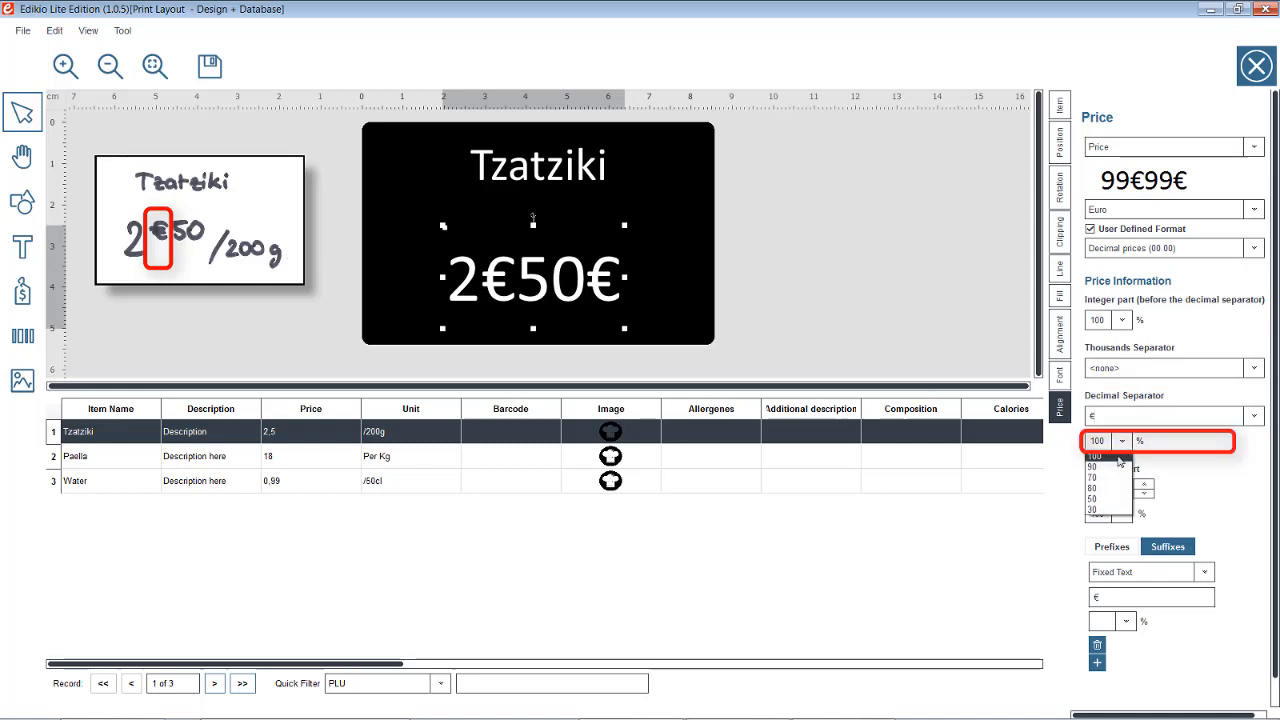
pyautogui.click(1112, 479)
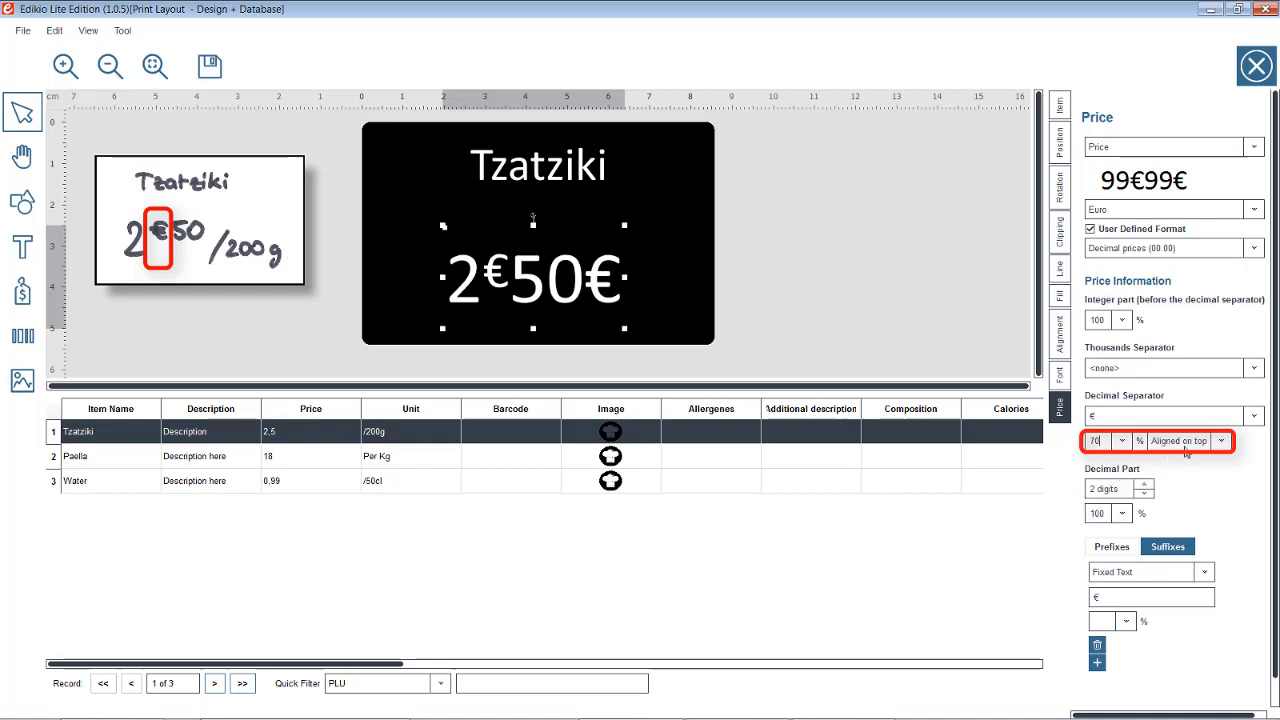
pyautogui.click(1221, 443)
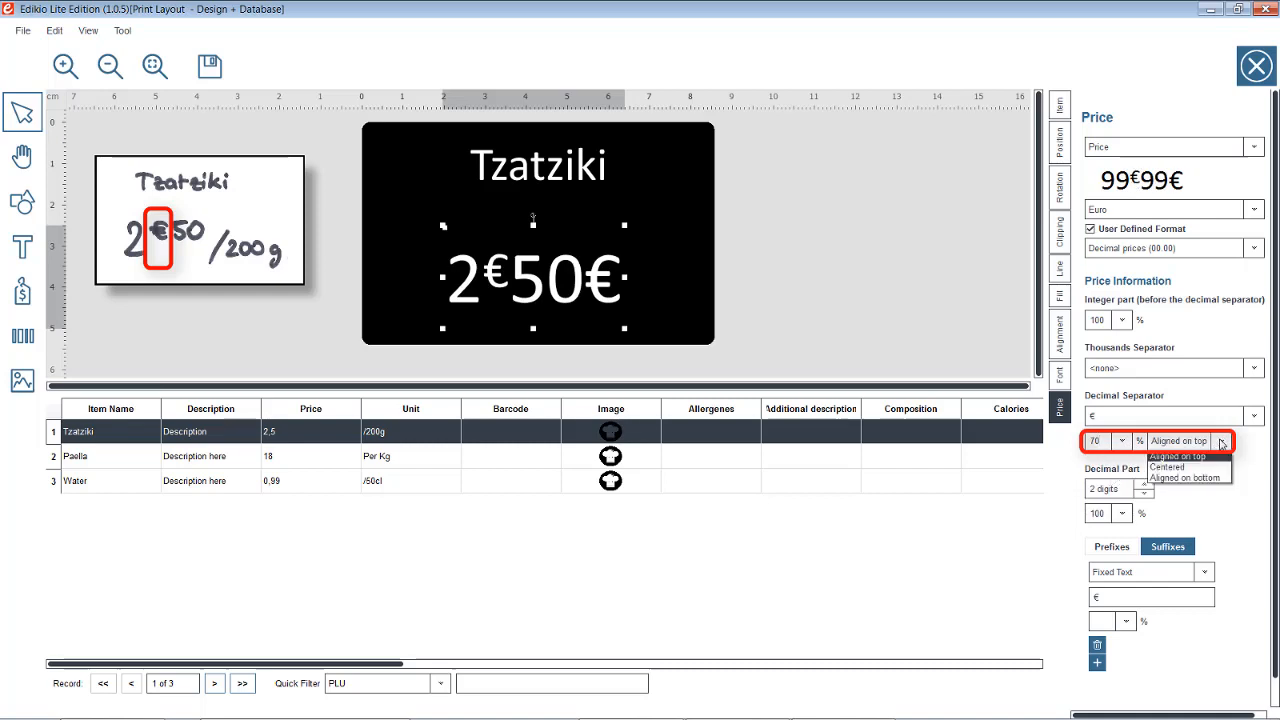
pyautogui.click(1214, 457)
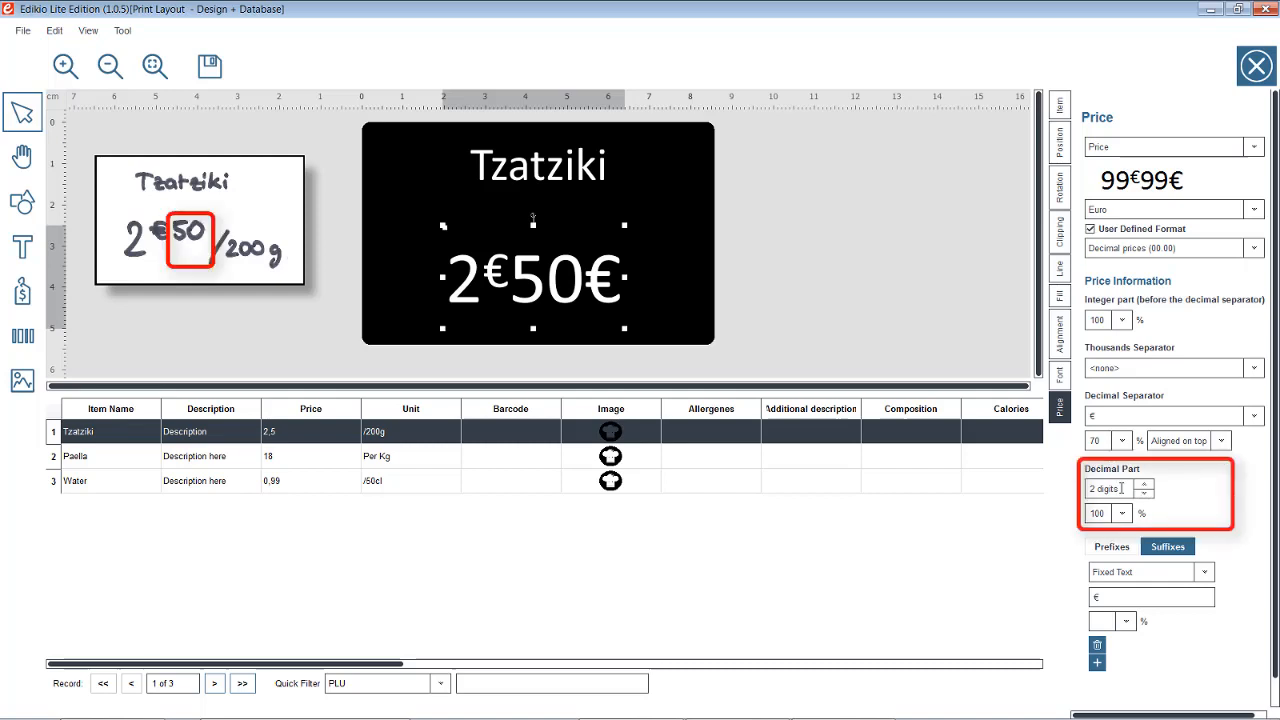
pyautogui.click(1125, 514)
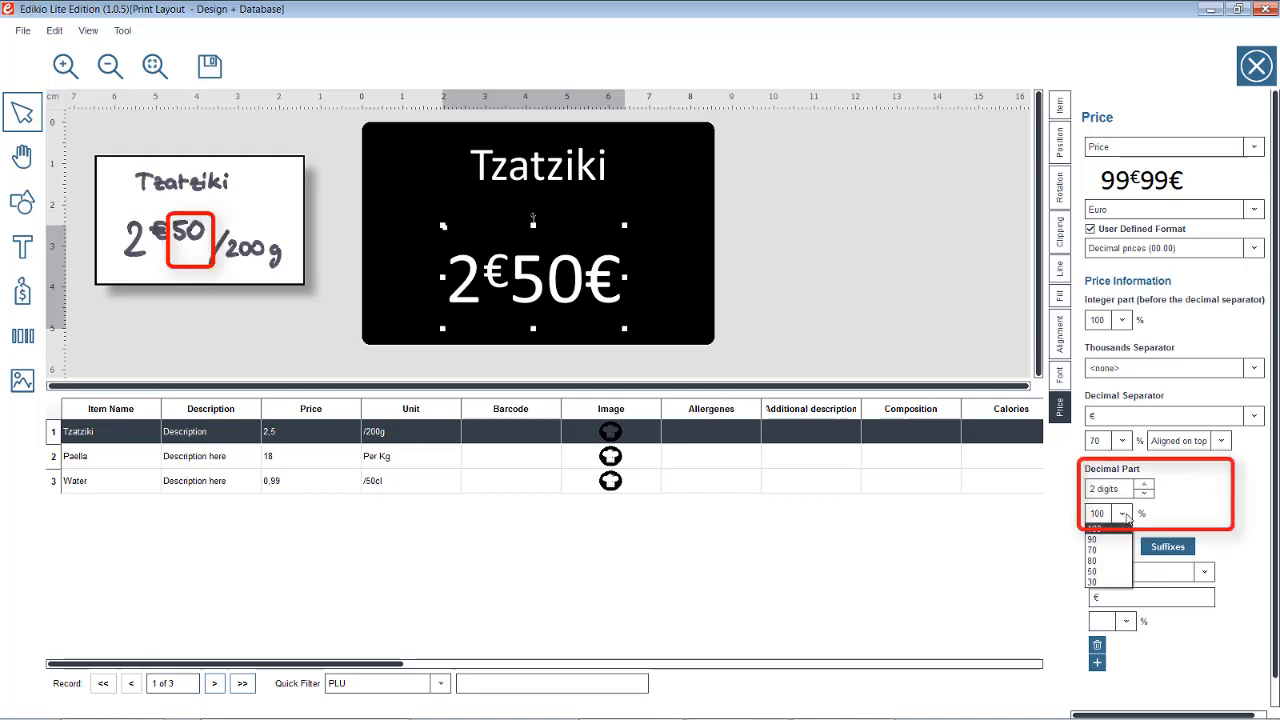
pyautogui.click(1095, 550)
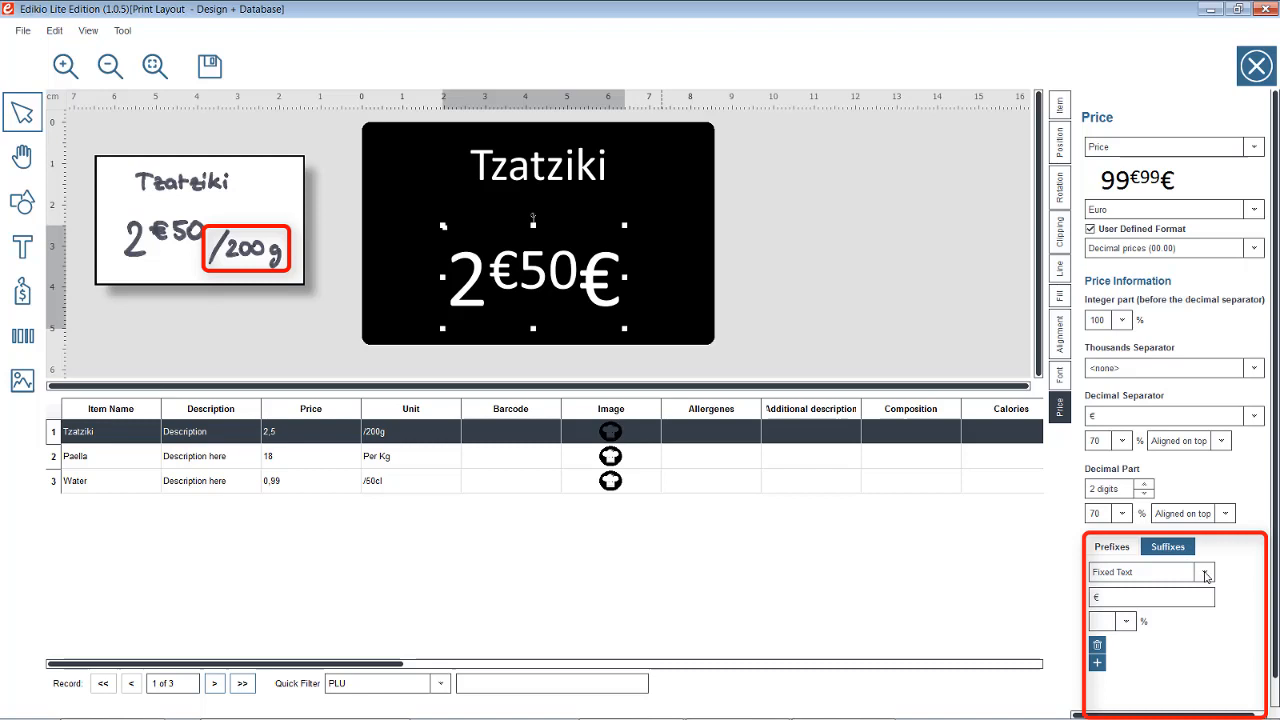
# Use the Unit database column as a 50% suffix and widen the price field, giving 2€50/200g
pyautogui.click(1205, 575)
pyautogui.click(1199, 598)
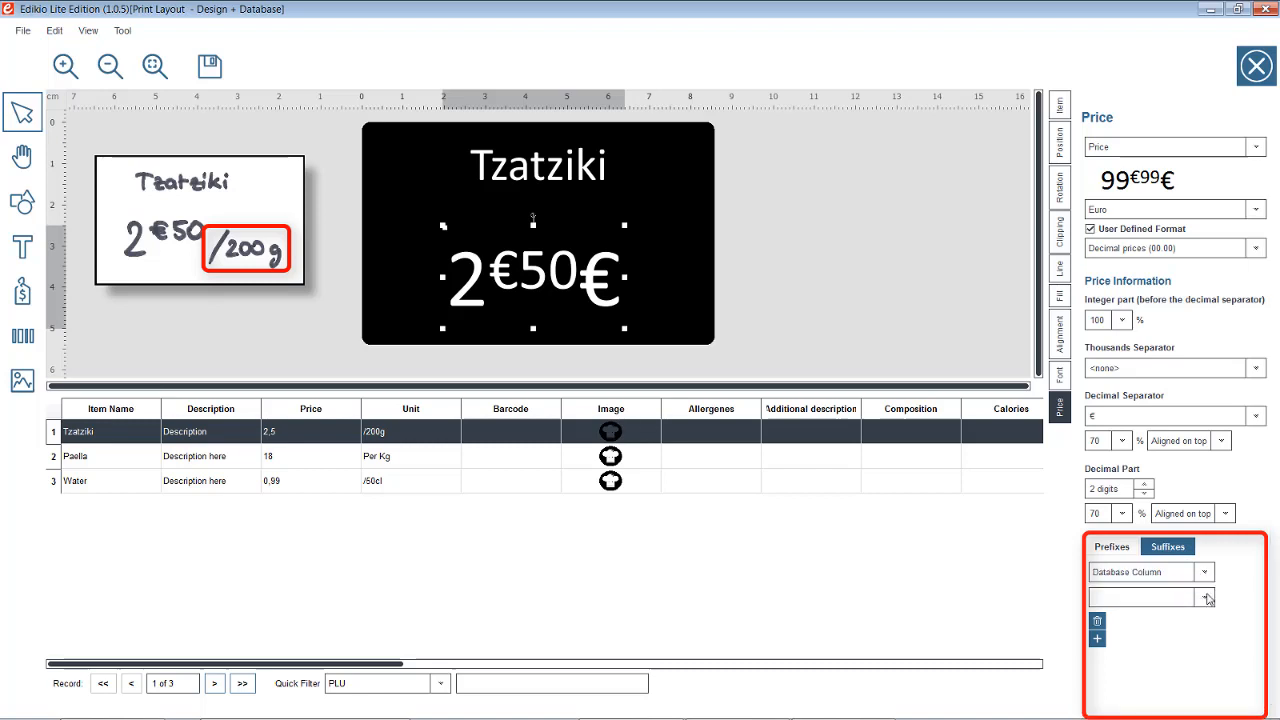
pyautogui.click(1208, 598)
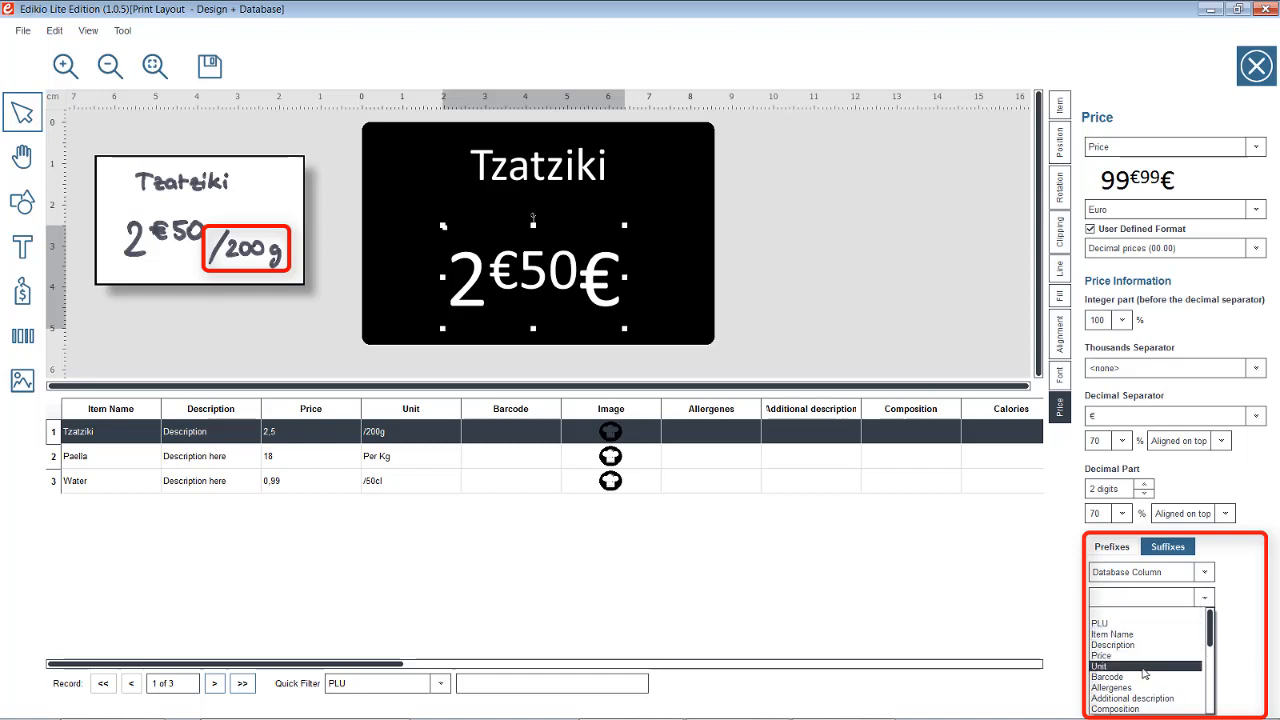
pyautogui.click(1145, 666)
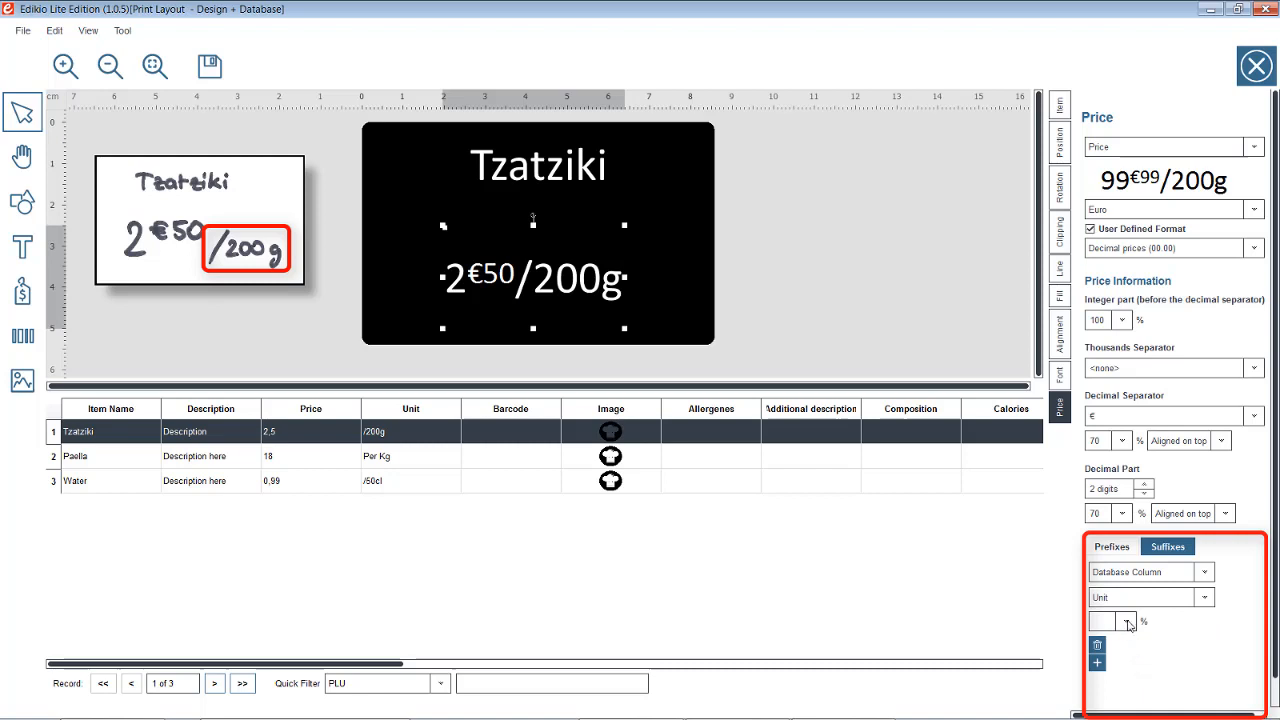
pyautogui.click(1128, 624)
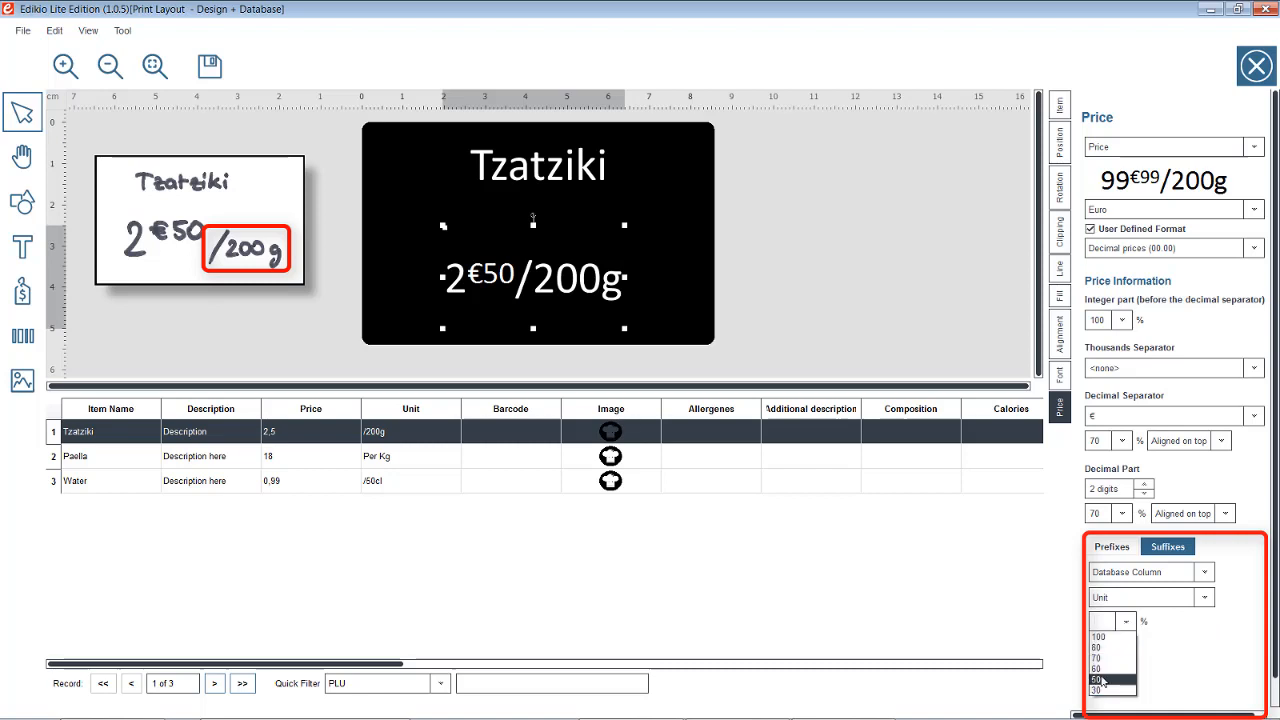
pyautogui.click(1103, 681)
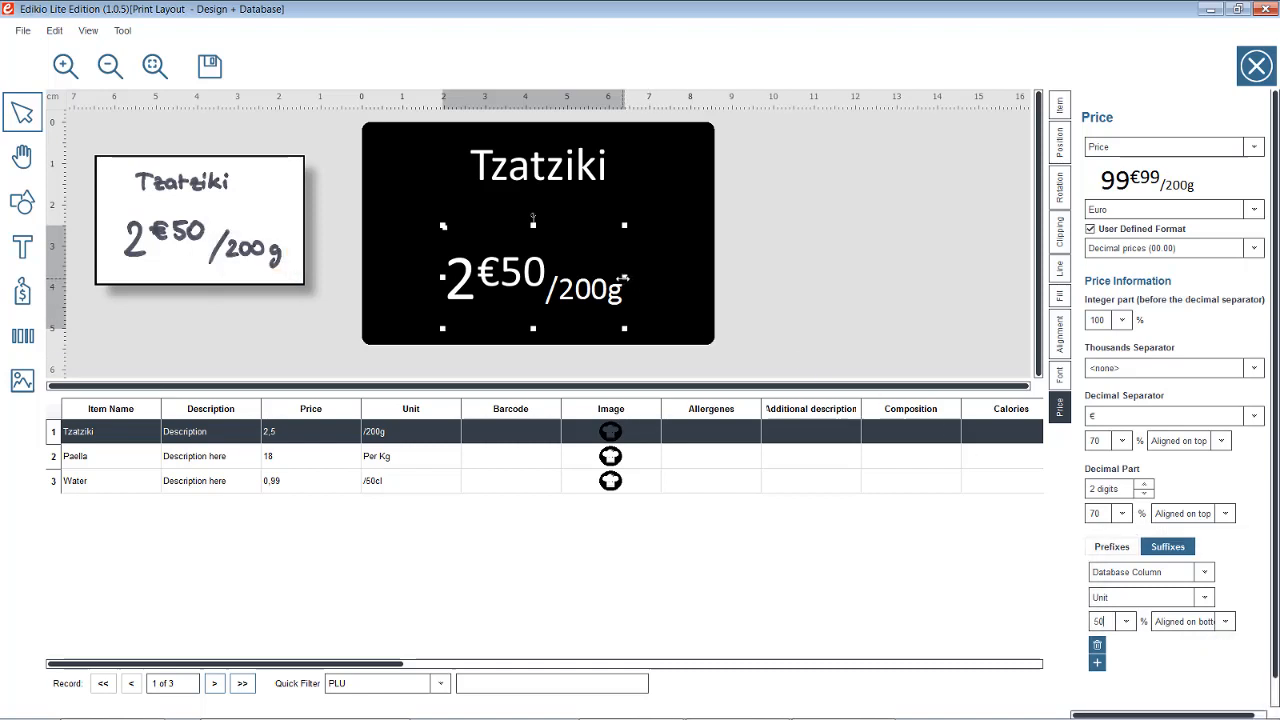
pyautogui.moveTo(624, 279)
pyautogui.mouseDown()
pyautogui.moveTo(680, 279)
pyautogui.moveTo(606, 296)
pyautogui.mouseUp()
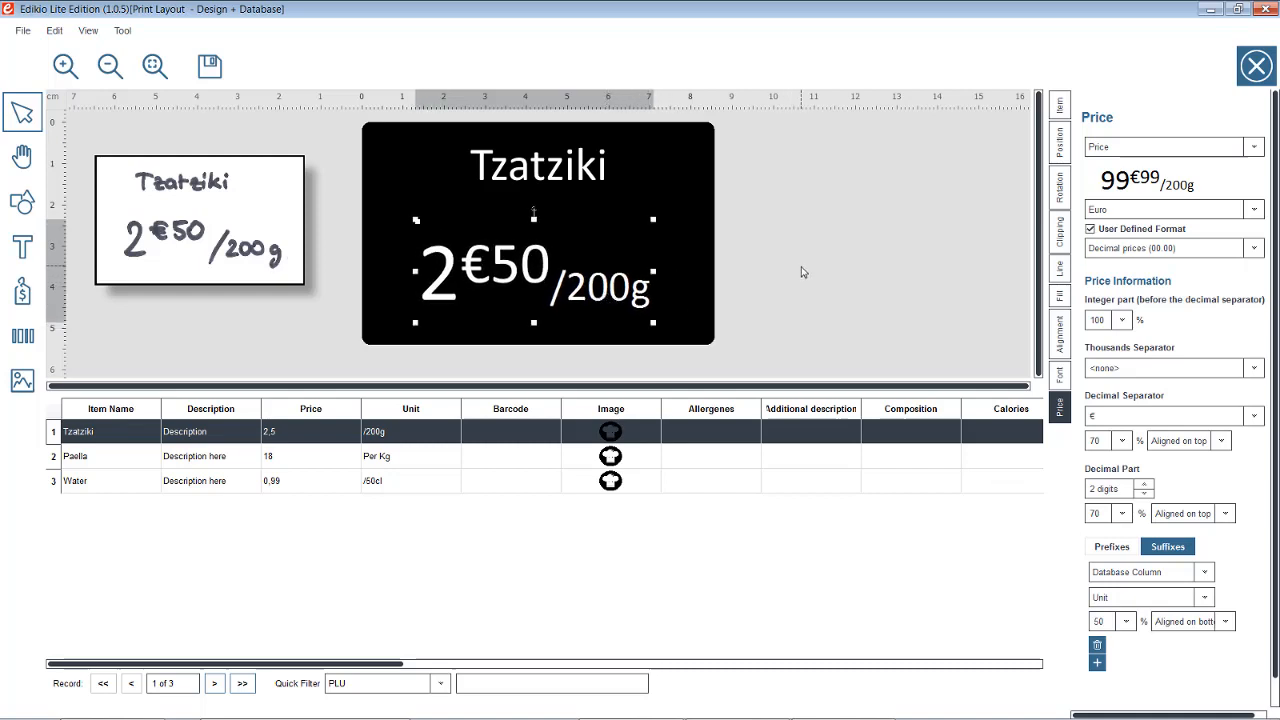
pyautogui.click(771, 300)
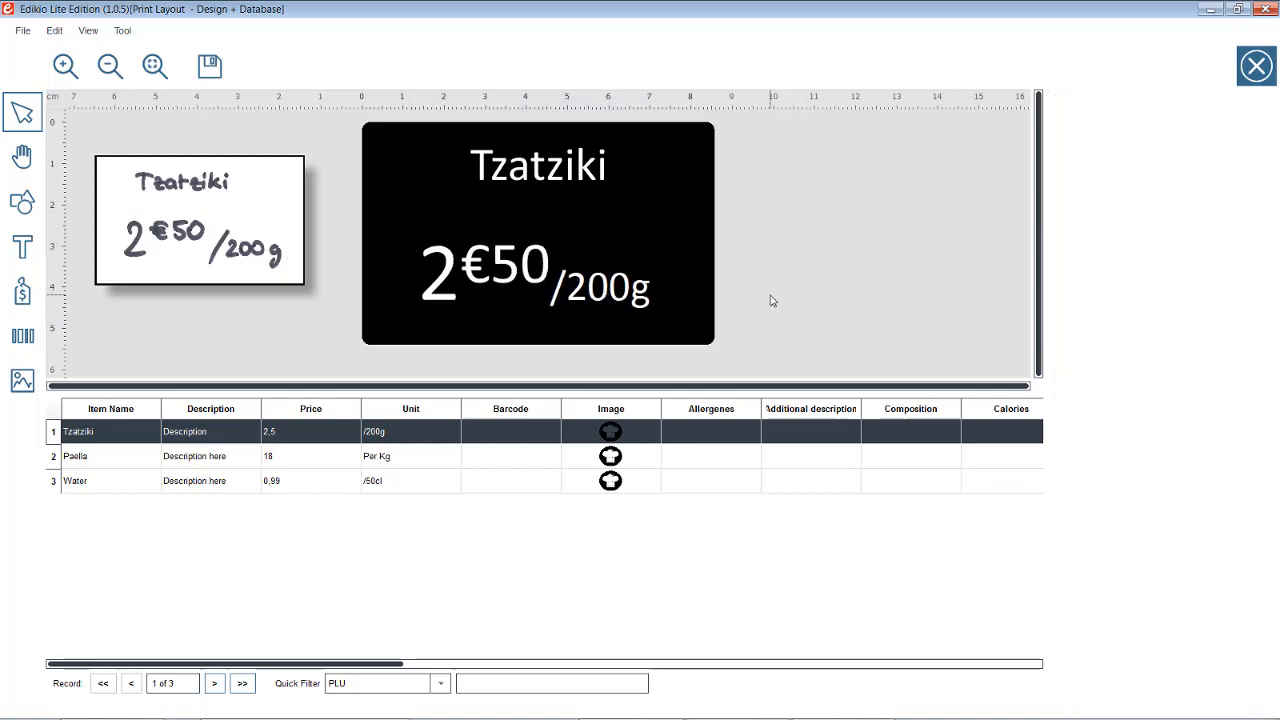
# On the Paella record, set the decimal separator to € and size separator and decimals at 70%
pyautogui.click(290, 460)
pyautogui.moveTo(1100, 416); pyautogui.dragTo(1078, 417)
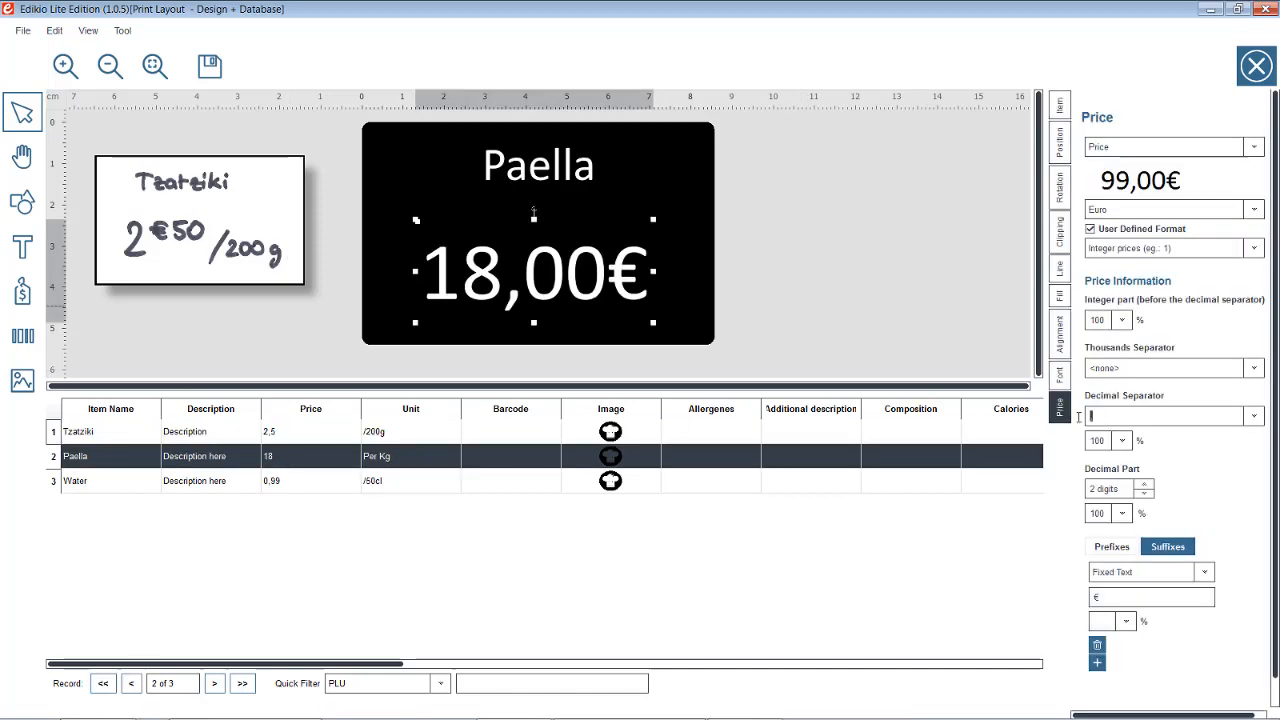
pyautogui.write('€')
pyautogui.click(1122, 441)
pyautogui.click(1102, 487)
pyautogui.click(1121, 514)
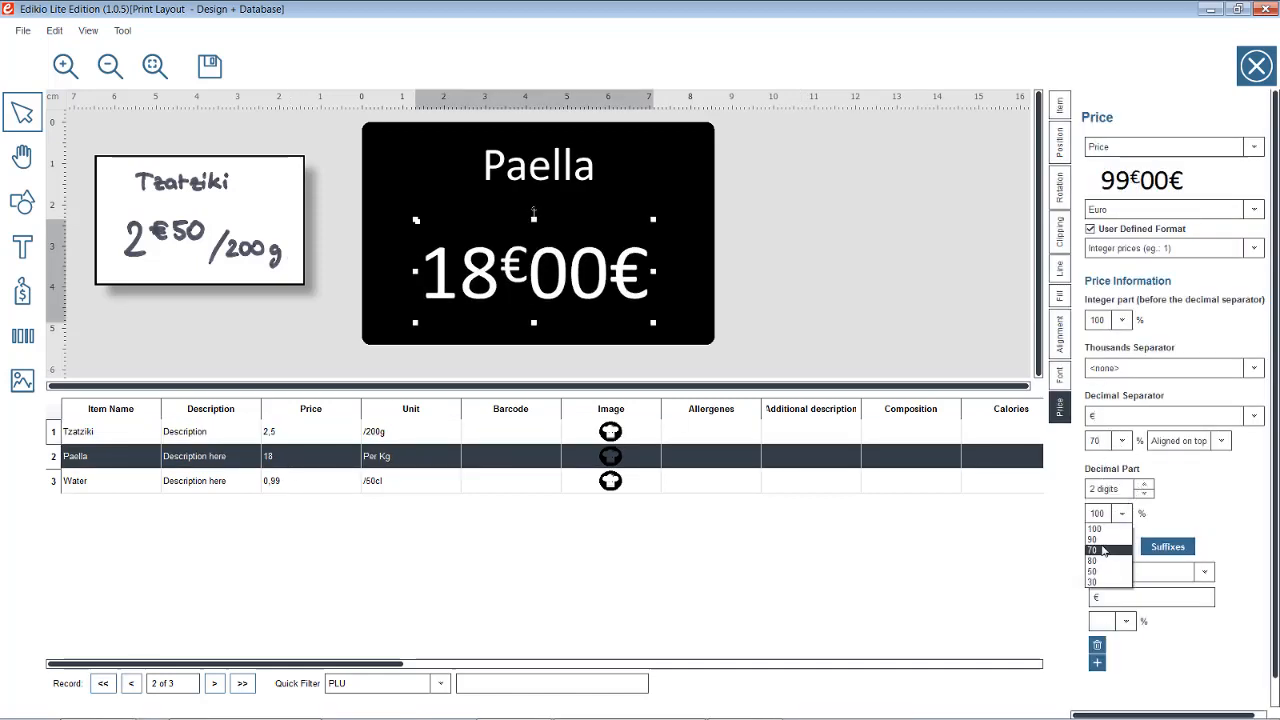
pyautogui.click(1102, 559)
# Make the Paella price suffix the Unit database column at 50% size
pyautogui.click(1205, 572)
pyautogui.click(1150, 600)
pyautogui.click(1204, 600)
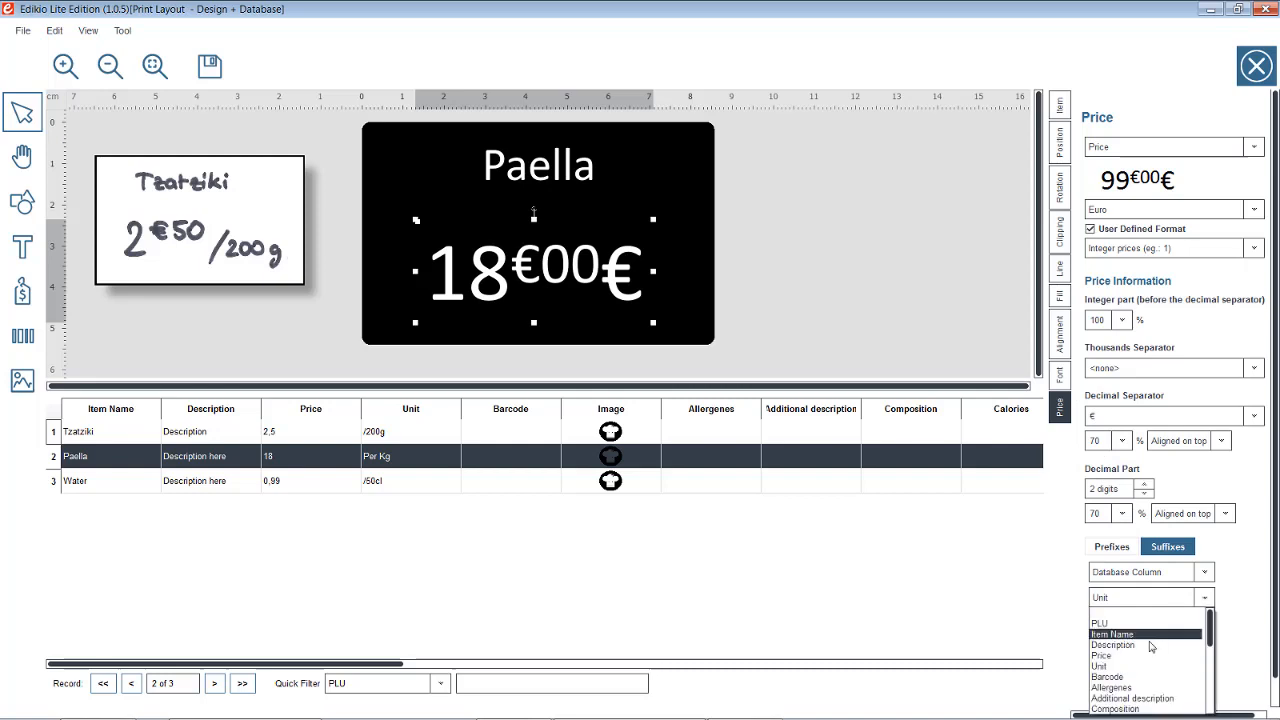
pyautogui.click(1151, 666)
pyautogui.click(1127, 622)
pyautogui.click(1106, 681)
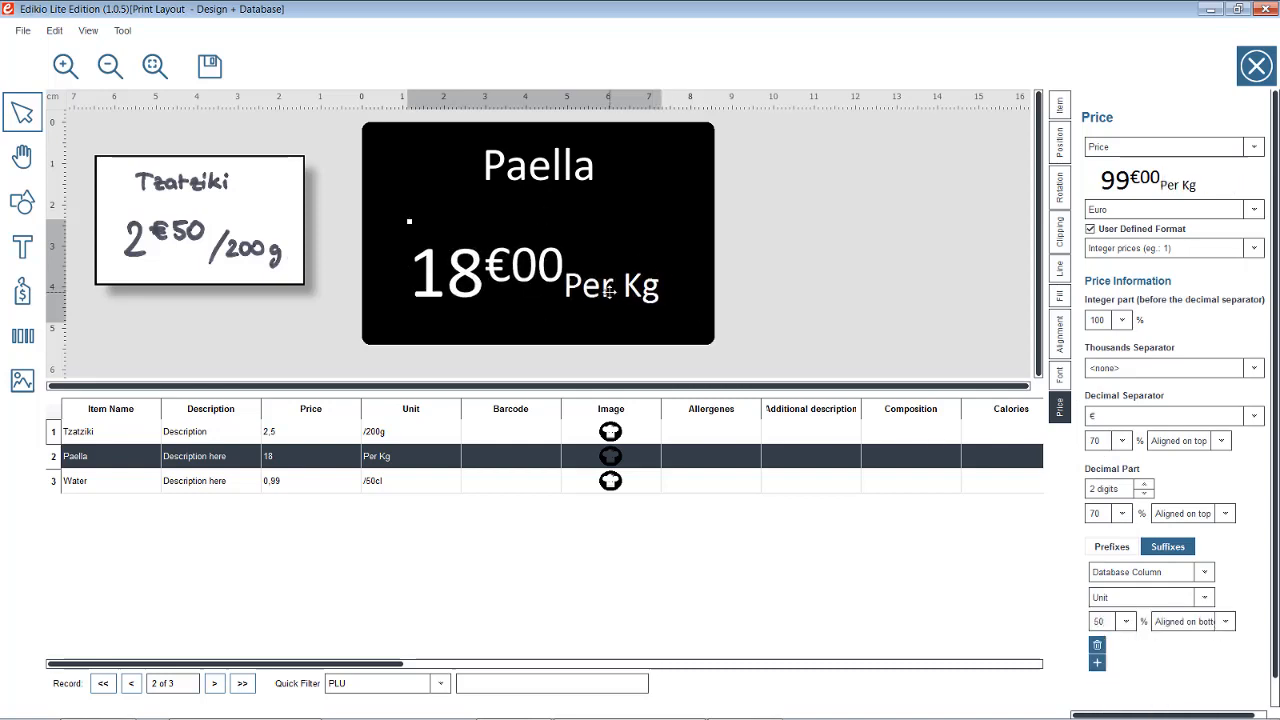
# On the Water record, set integer part 100%, € decimal separator and 70% decimals
pyautogui.click(291, 483)
pyautogui.moveTo(1104, 321); pyautogui.dragTo(1053, 318)
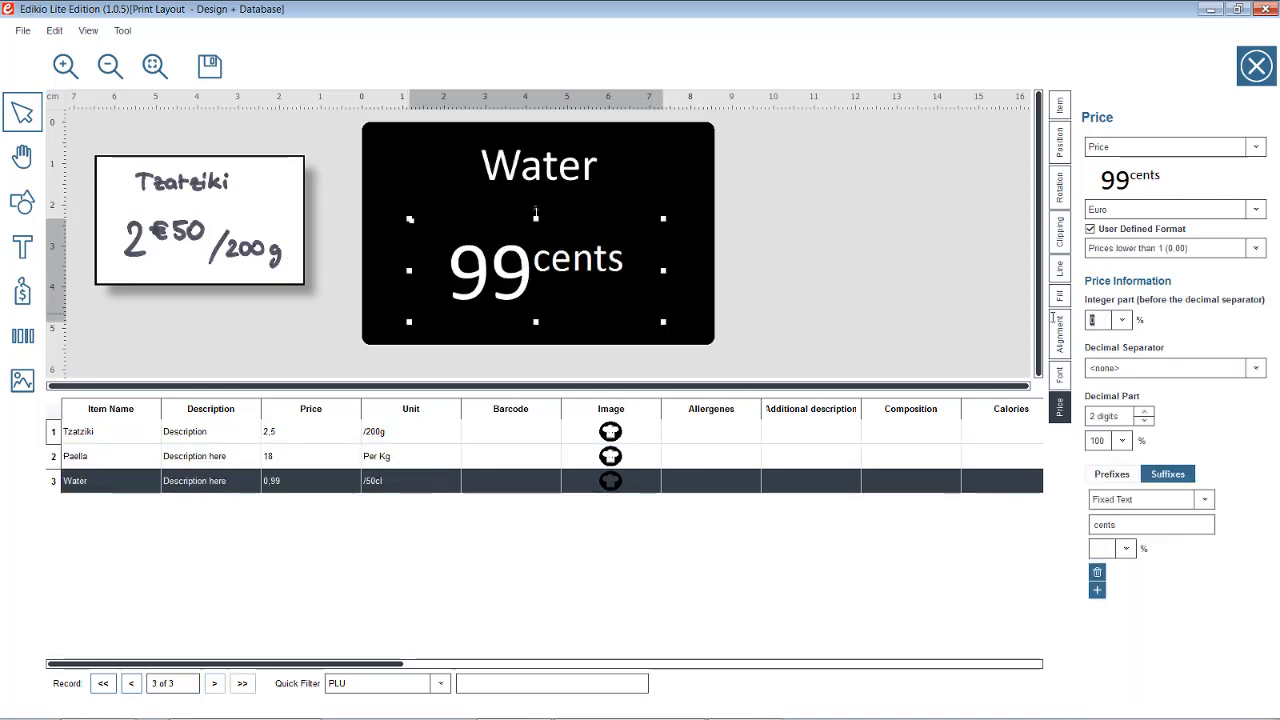
pyautogui.write('100')
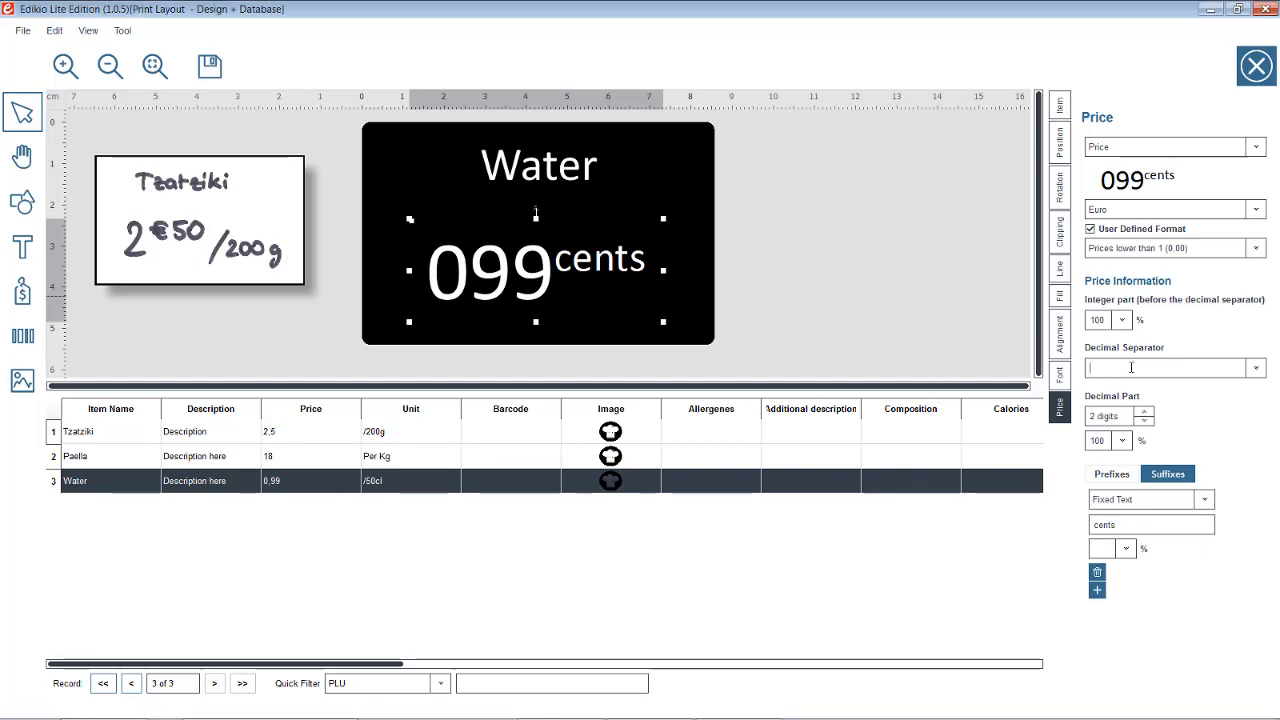
pyautogui.click(1131, 368)
pyautogui.write('€')
pyautogui.click(1121, 467)
pyautogui.click(1093, 501)
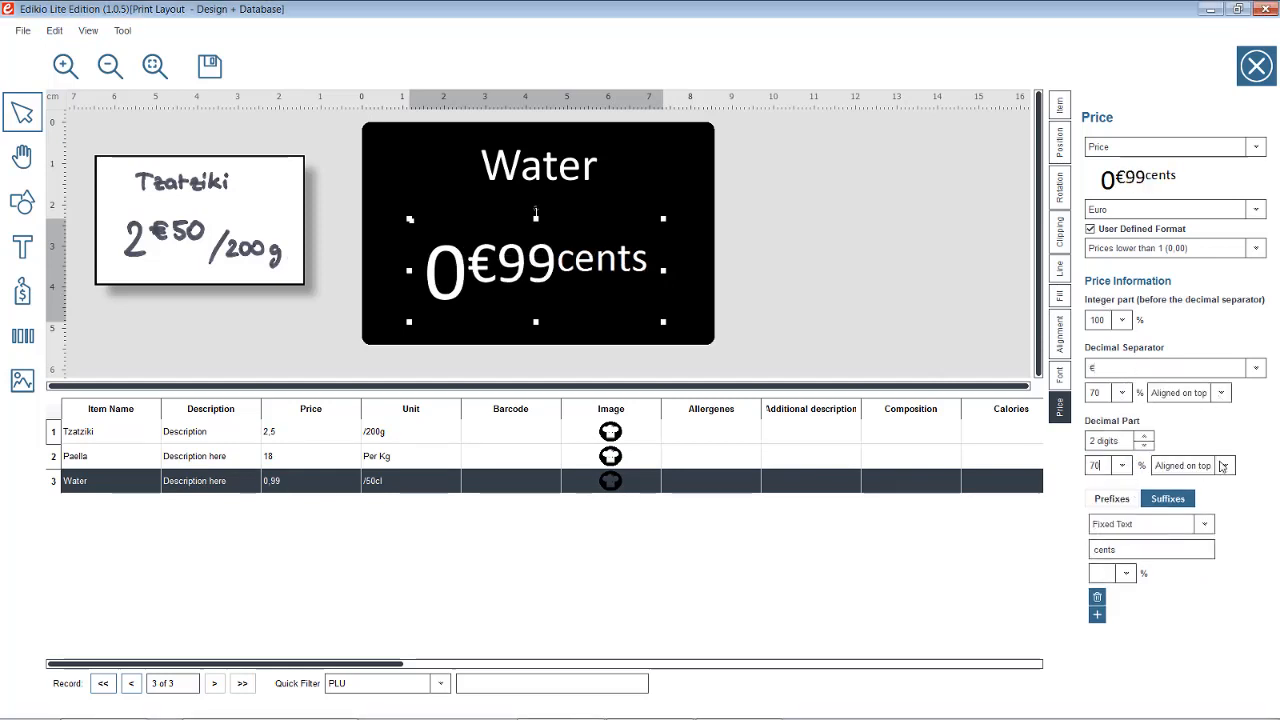
# Give the Water price a Unit-column suffix at 50%, aligned on bottom, reading 0€99/50cl
pyautogui.click(1204, 524)
pyautogui.click(1195, 546)
pyautogui.click(1207, 551)
pyautogui.scroll(-1, 1150, 575)
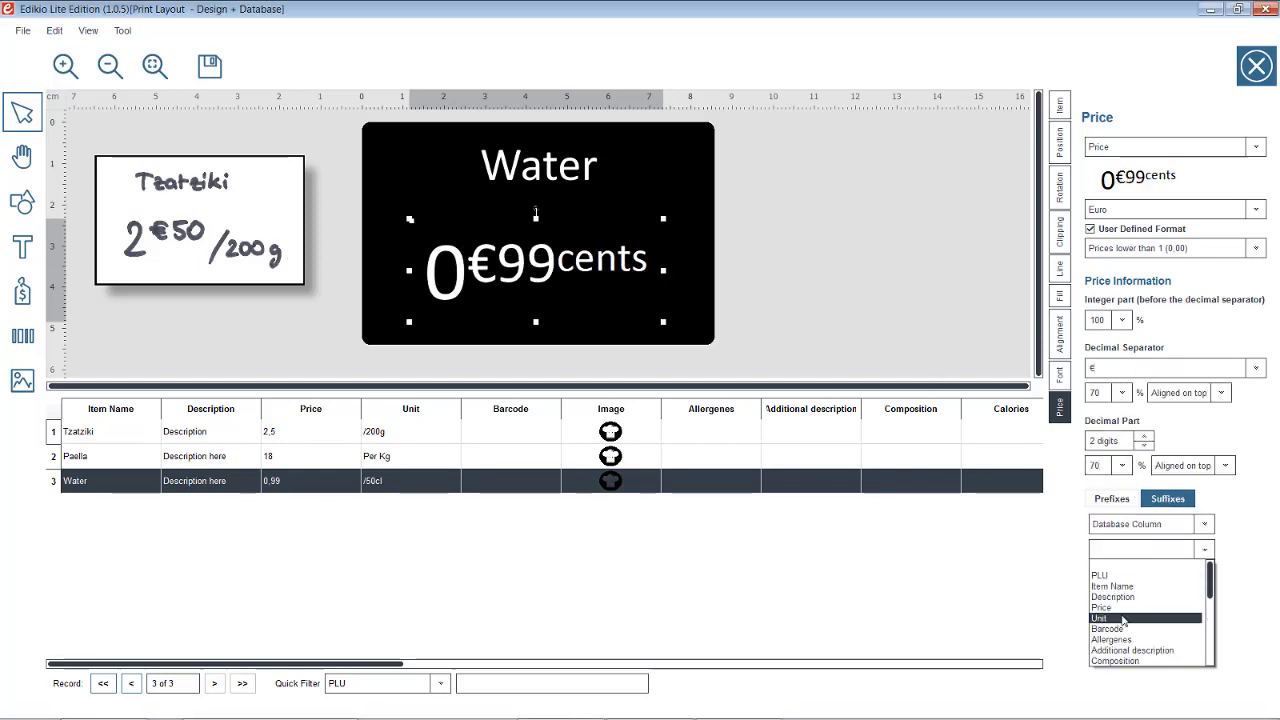
pyautogui.click(1105, 612)
pyautogui.click(1126, 573)
pyautogui.click(1100, 600)
pyautogui.click(1224, 573)
pyautogui.click(1188, 610)
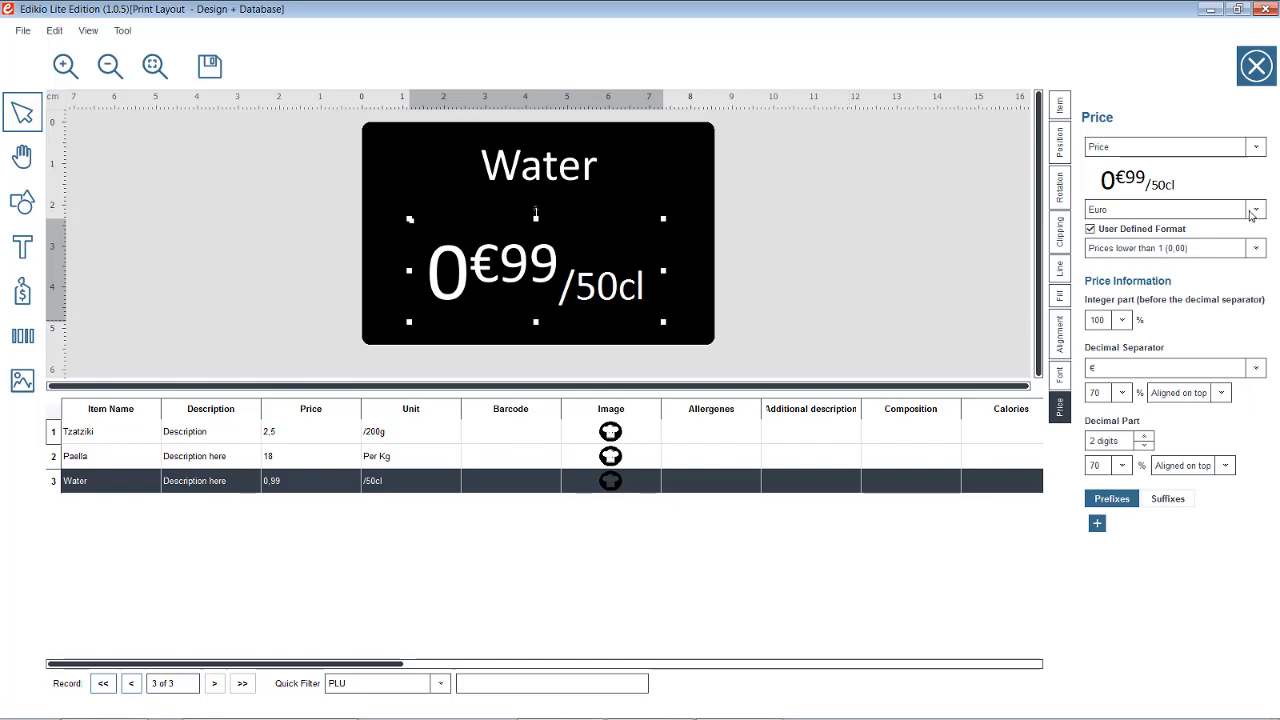
# Switch the price currency to Dollar 1
pyautogui.click(1256, 209)
pyautogui.scroll(-3, 1190, 255)
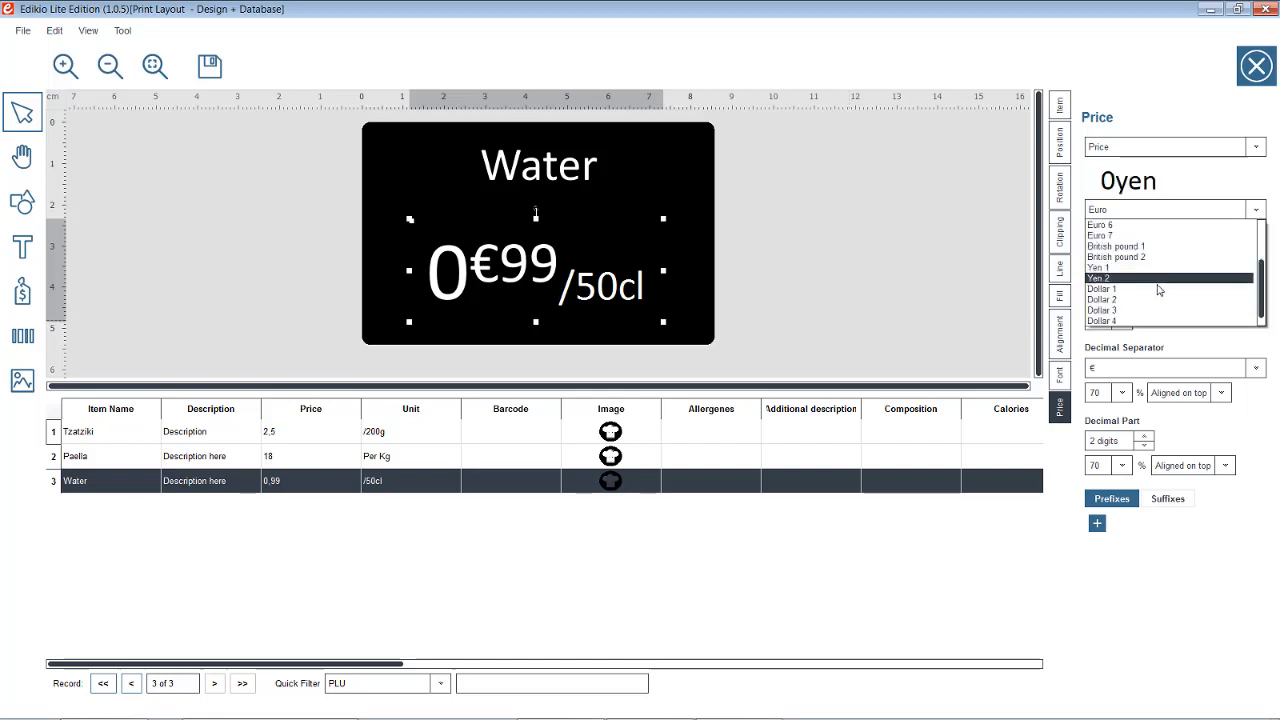
pyautogui.click(1165, 289)
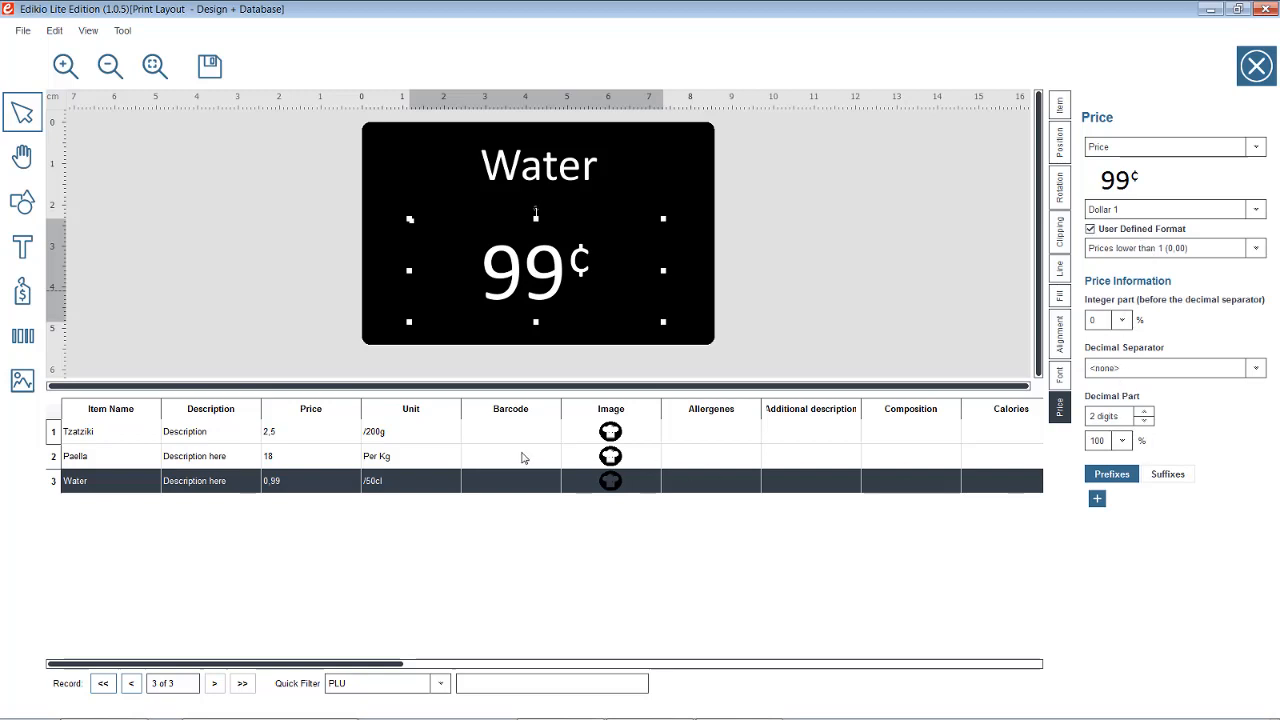
# On the Paella record, replace the $ prefix with Kr., giving Kr. 18.00
pyautogui.click(522, 457)
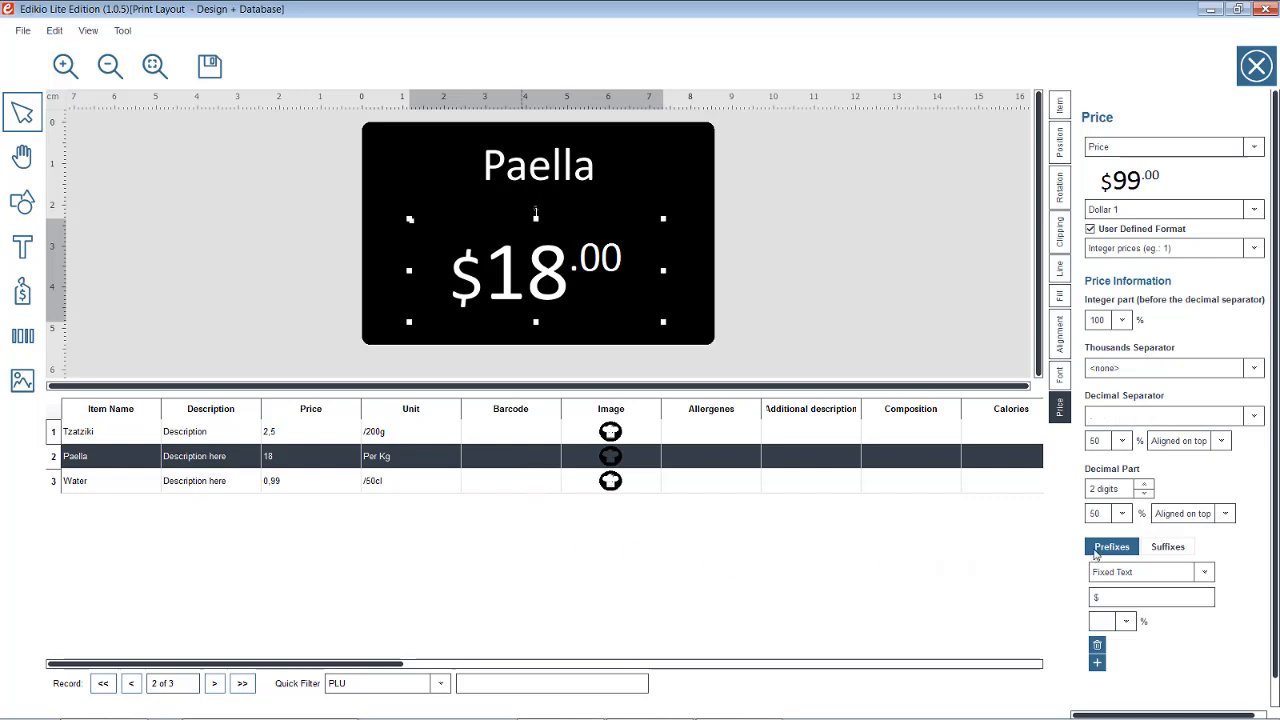
pyautogui.click(1166, 545)
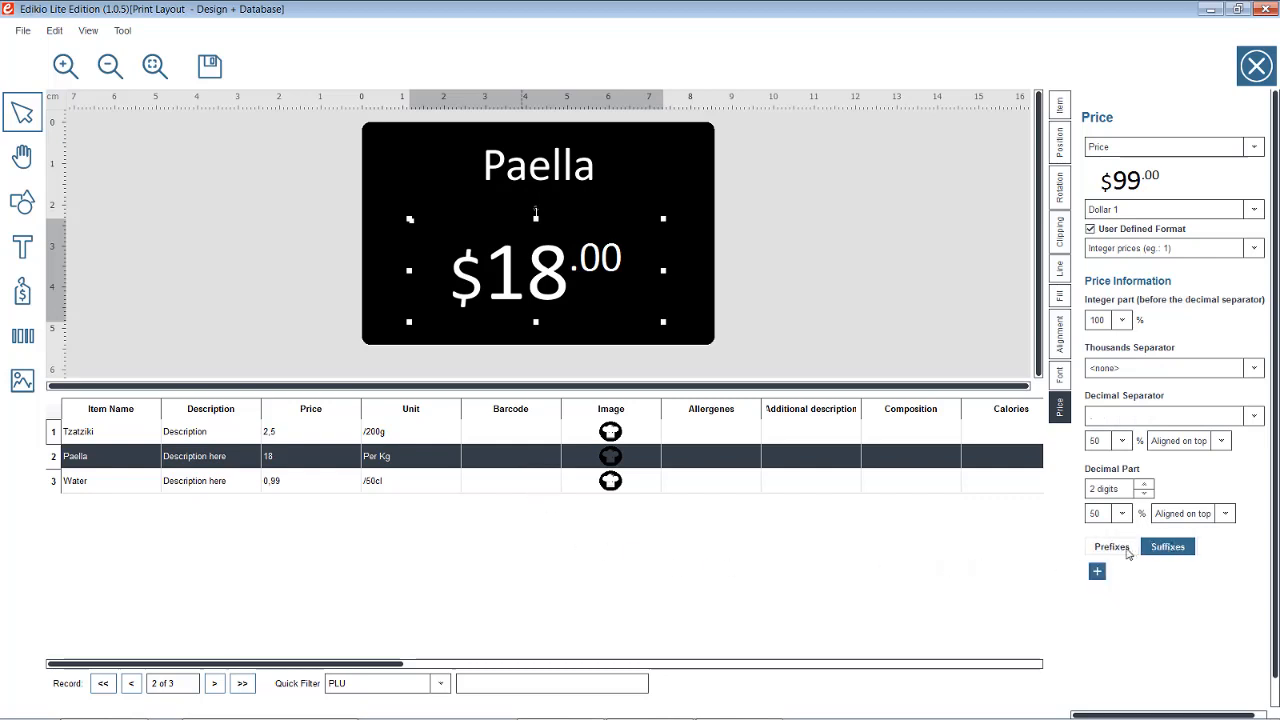
pyautogui.click(1128, 549)
pyautogui.doubleClick(1113, 595)
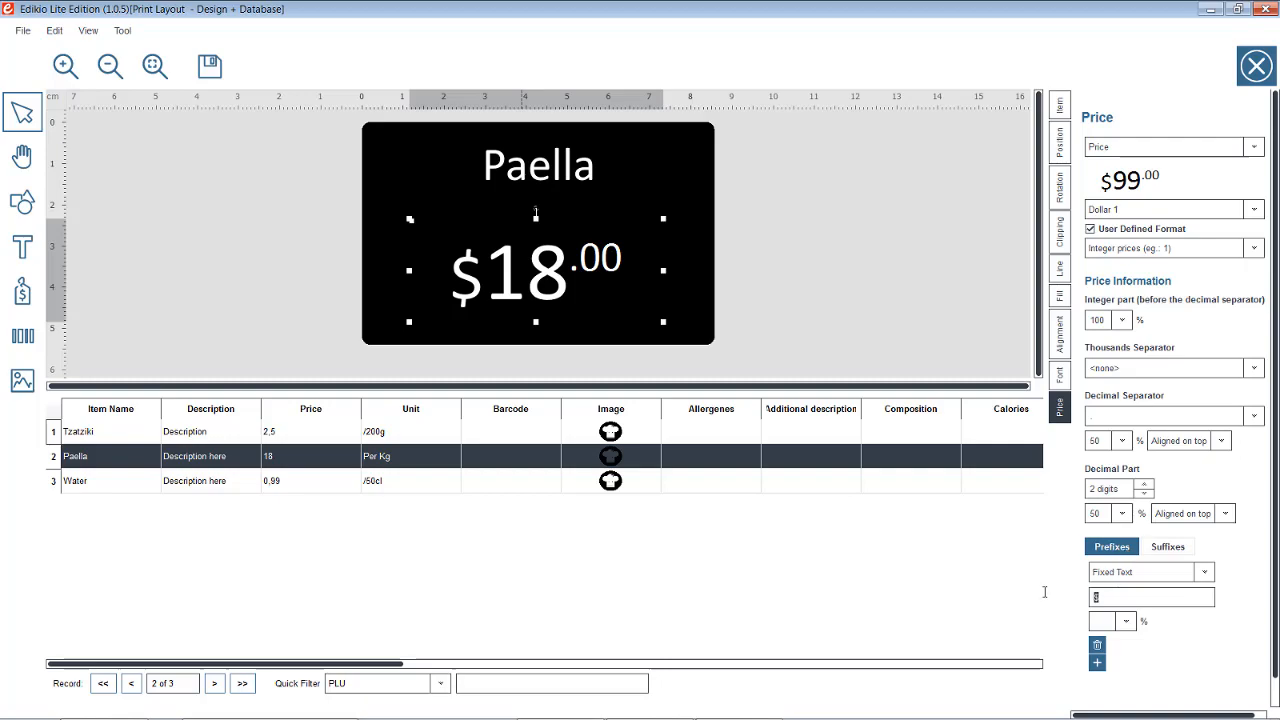
pyautogui.write('Kr.')
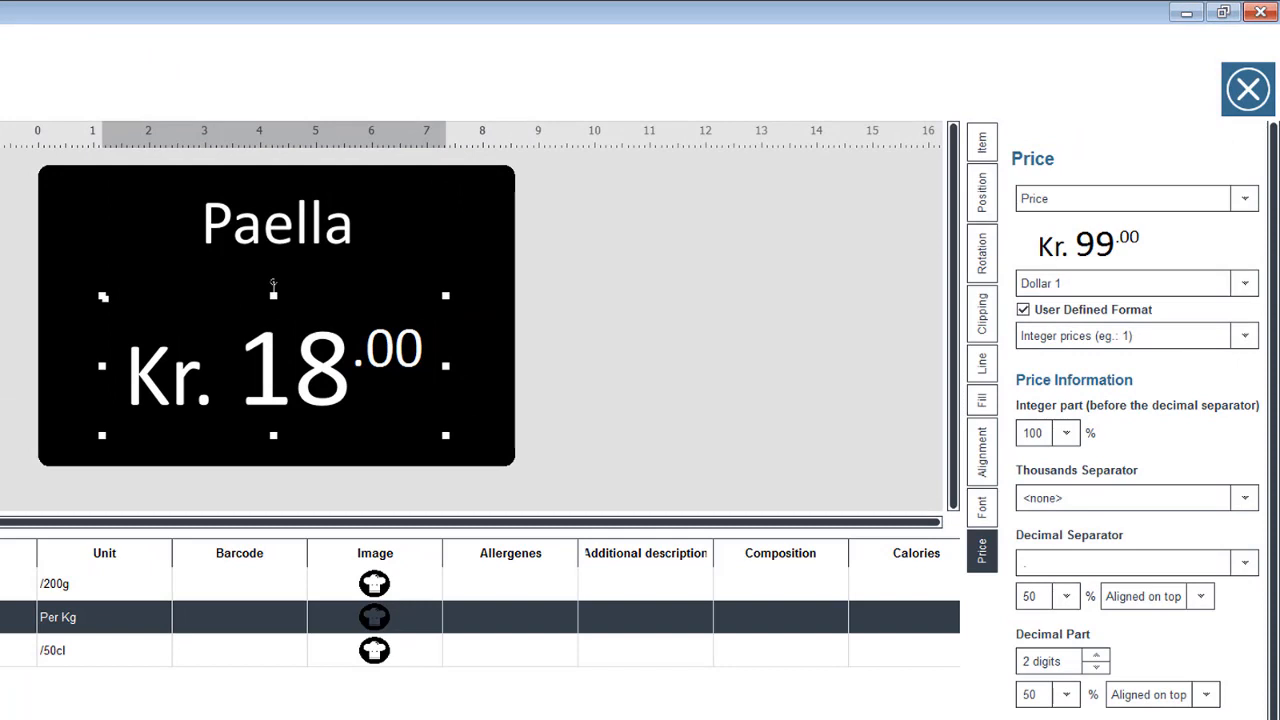
# Close the layout designer and save the changes to Print Layout
pyautogui.click(1240, 96)
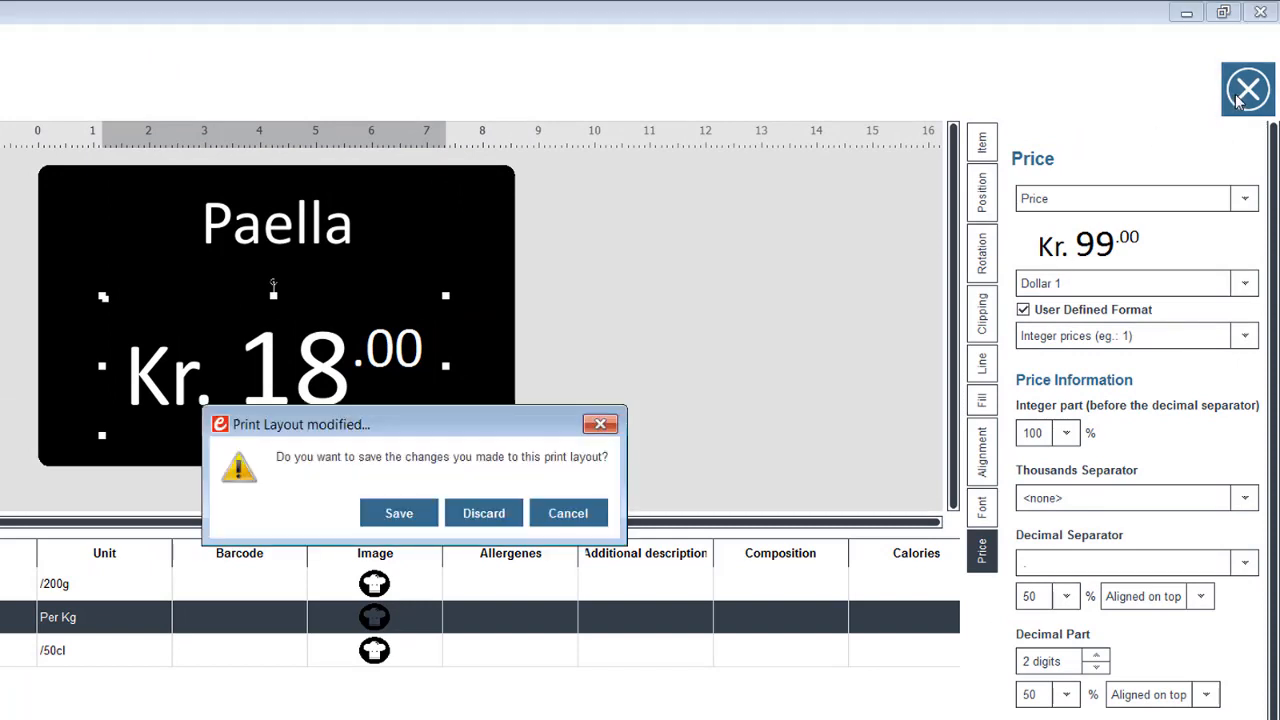
pyautogui.click(390, 515)
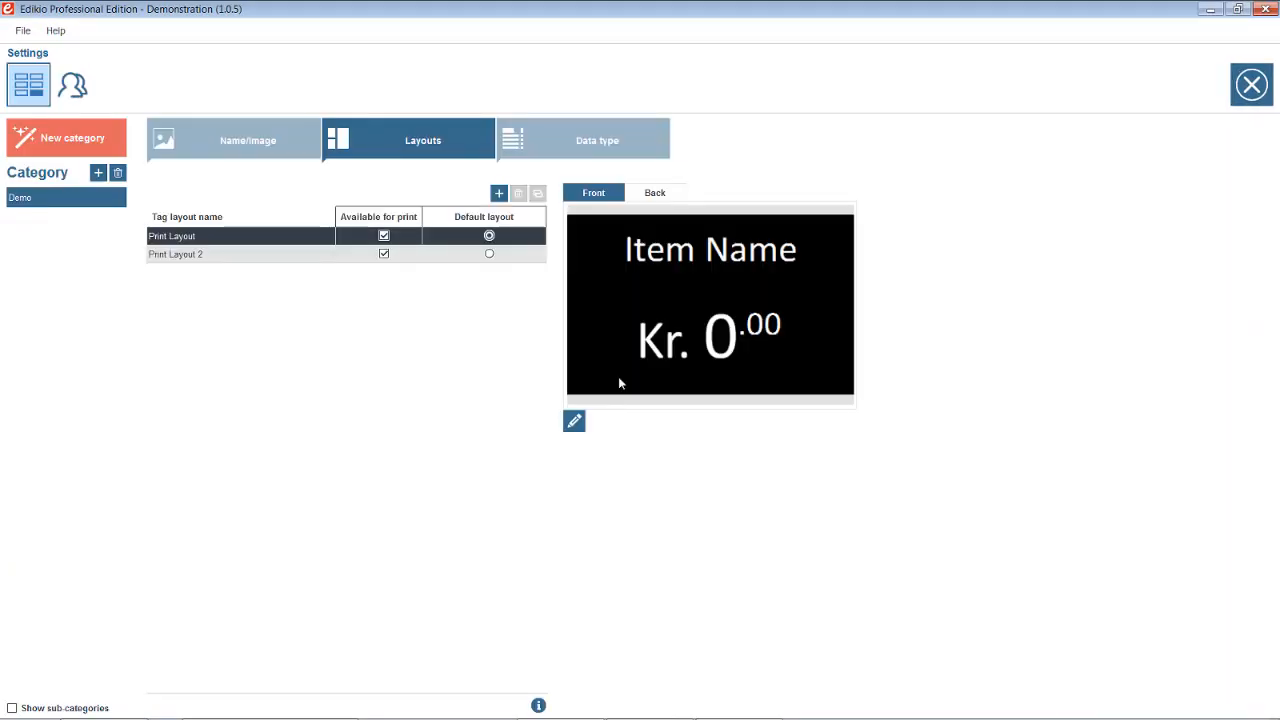
# Select Print Layout 2, showing Item Name, Description, image and 0,00€ Unit, and open it in the designer
pyautogui.click(289, 256)
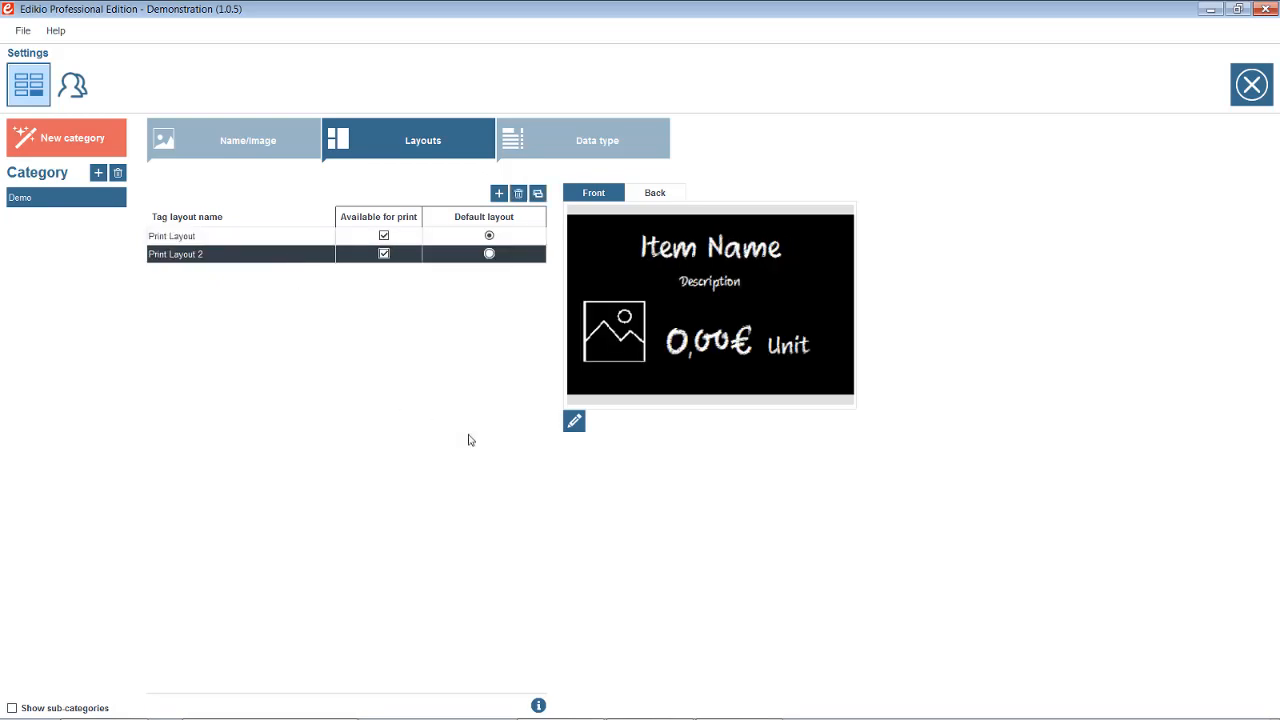
pyautogui.click(576, 421)
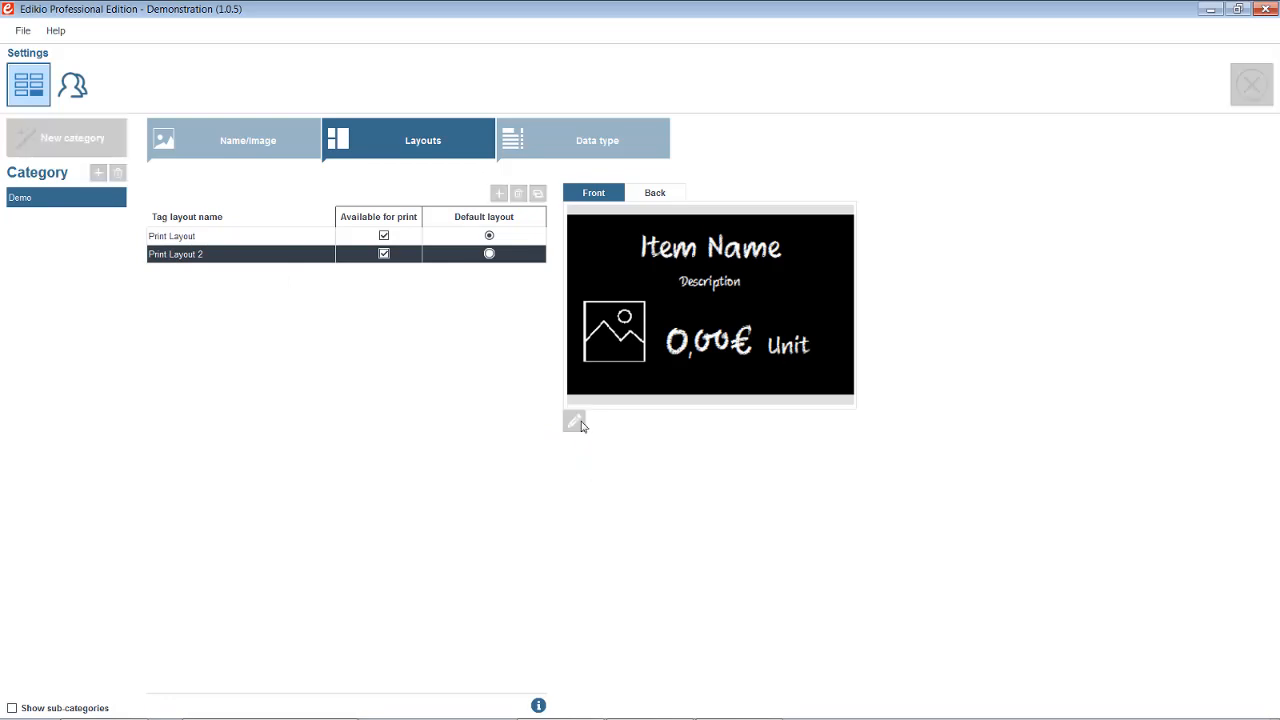